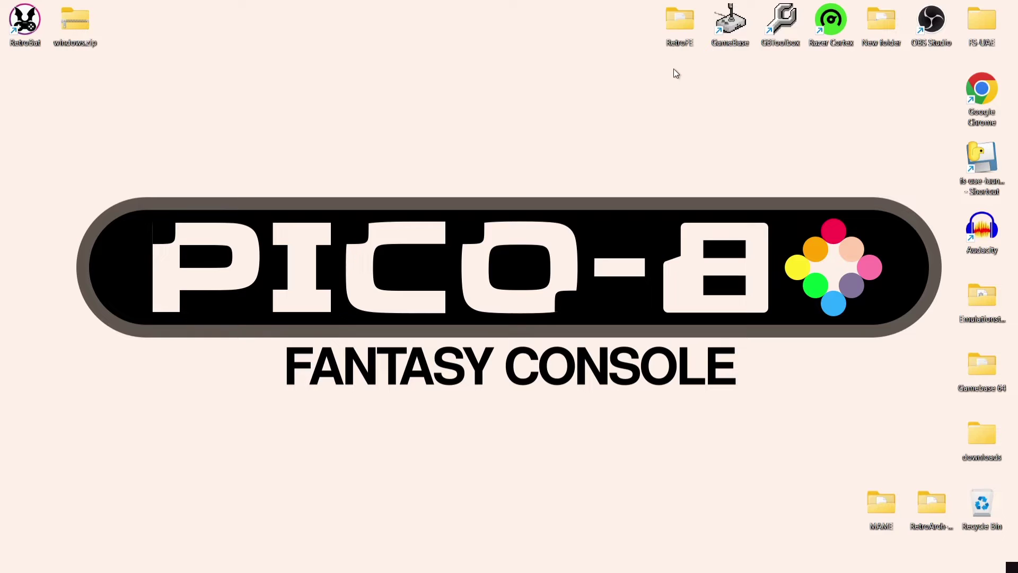
- Launch BatGui.exe from RetroBat's install folder and open the System List editor's System dropdown
{"action": "right_click", "coordinate": [31, 33]}
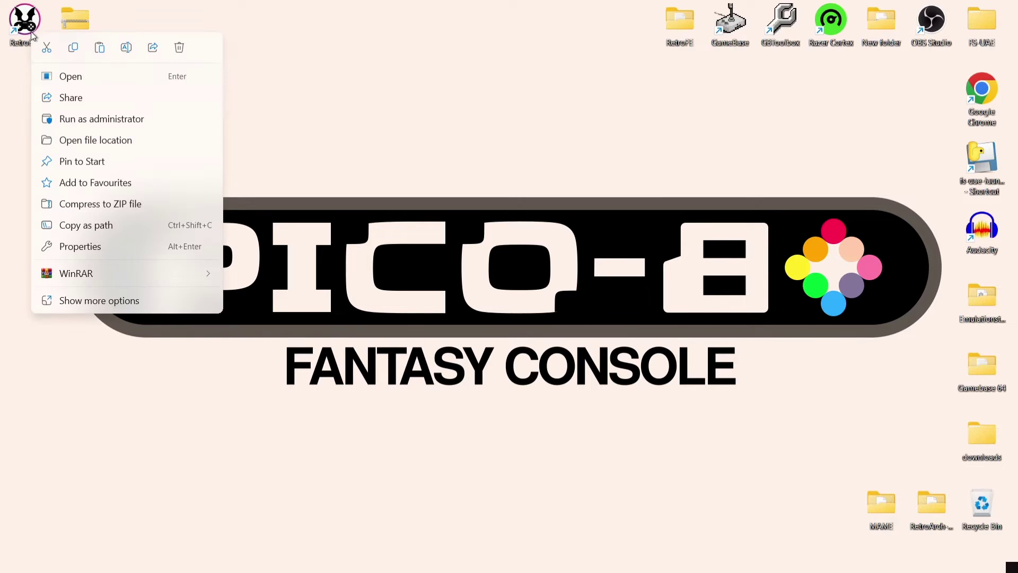
{"action": "left_click", "coordinate": [90, 141]}
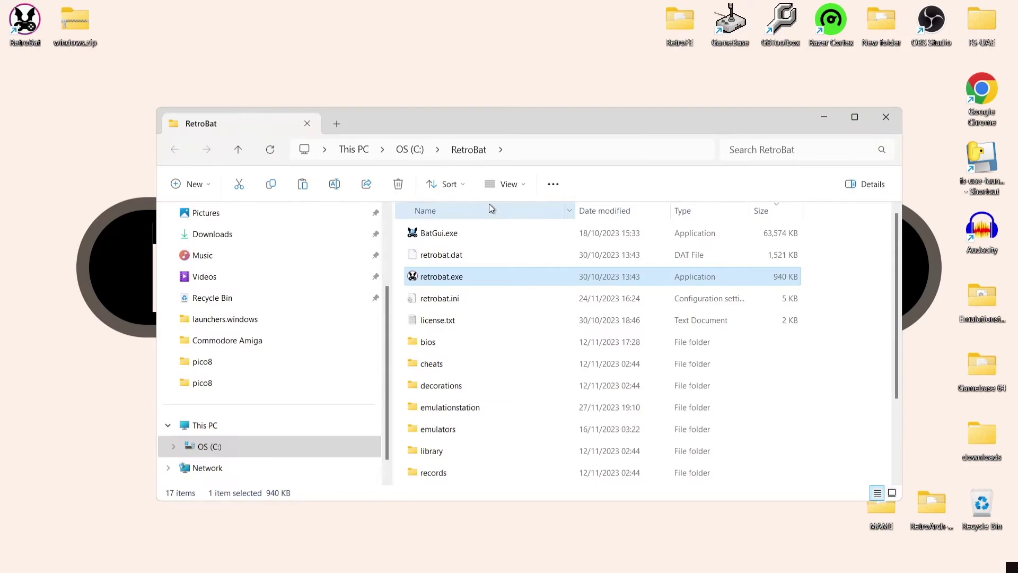
{"action": "left_click", "coordinate": [472, 234]}
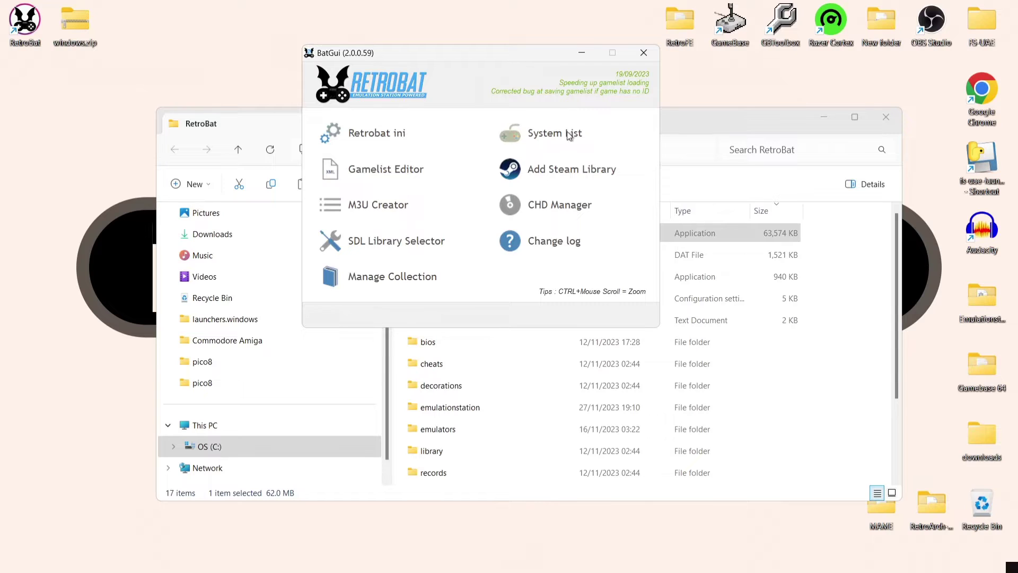
{"action": "left_click", "coordinate": [555, 133]}
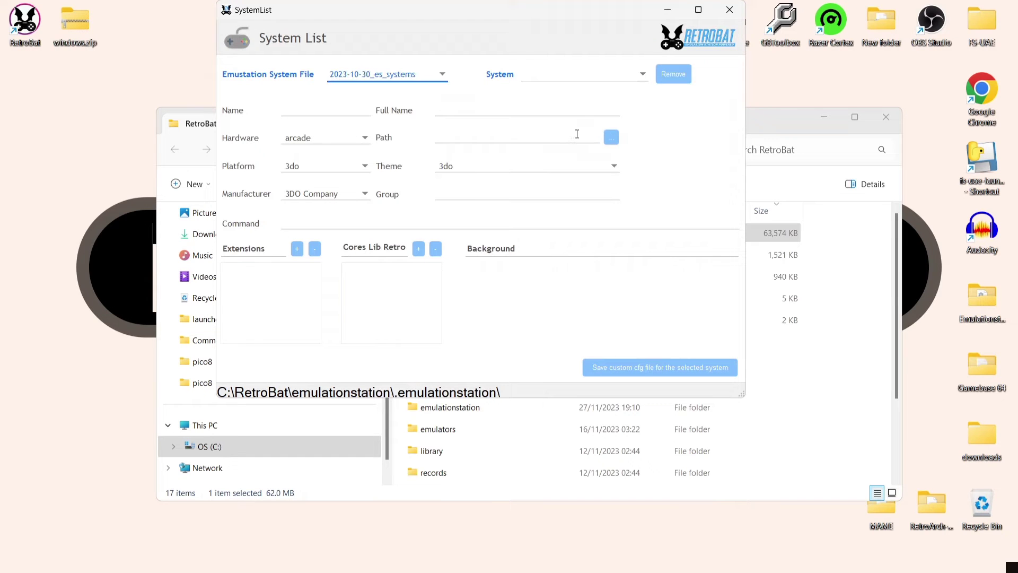
{"action": "left_click", "coordinate": [612, 75]}
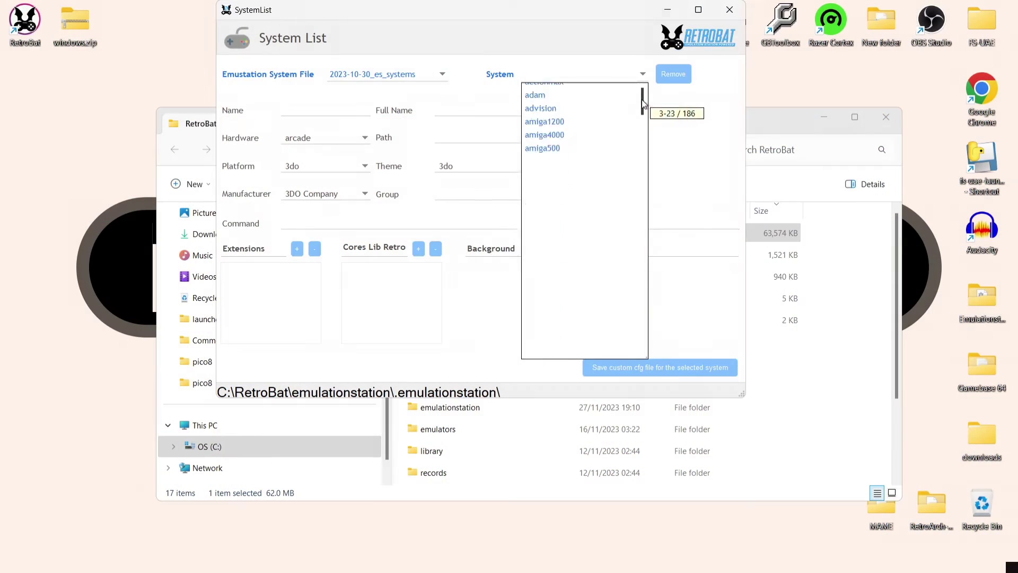
- Select pico8 in the System dropdown to load its roms\pico8 path, extensions and retro8 core
{"action": "left_click_drag", "start_coordinate": [644, 96], "coordinate": [643, 260]}
{"action": "left_click", "coordinate": [535, 222]}
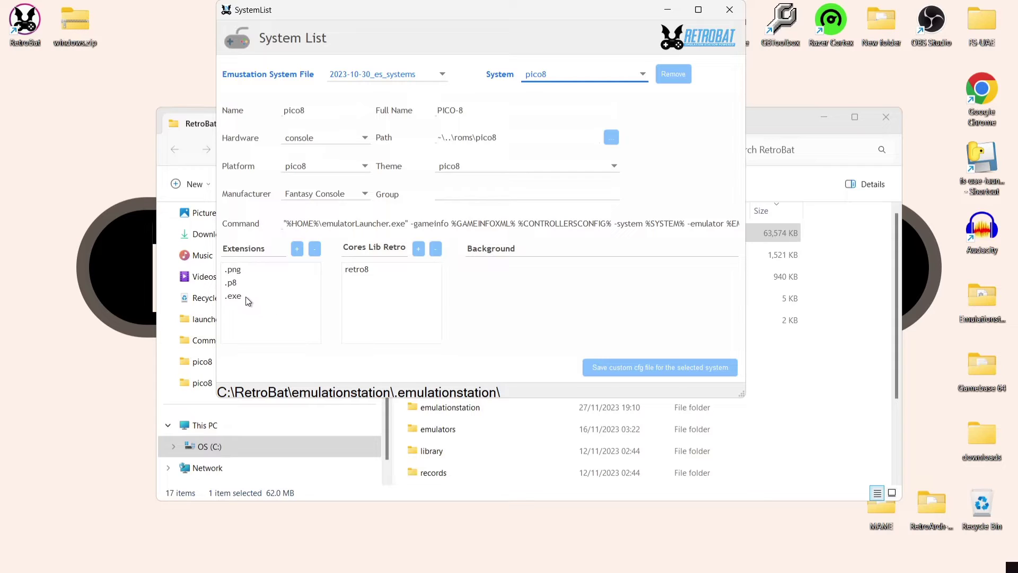
- Select the retro8 core, then close the System List editor, BatGui and the RetroBat folder
{"action": "left_click", "coordinate": [386, 271]}
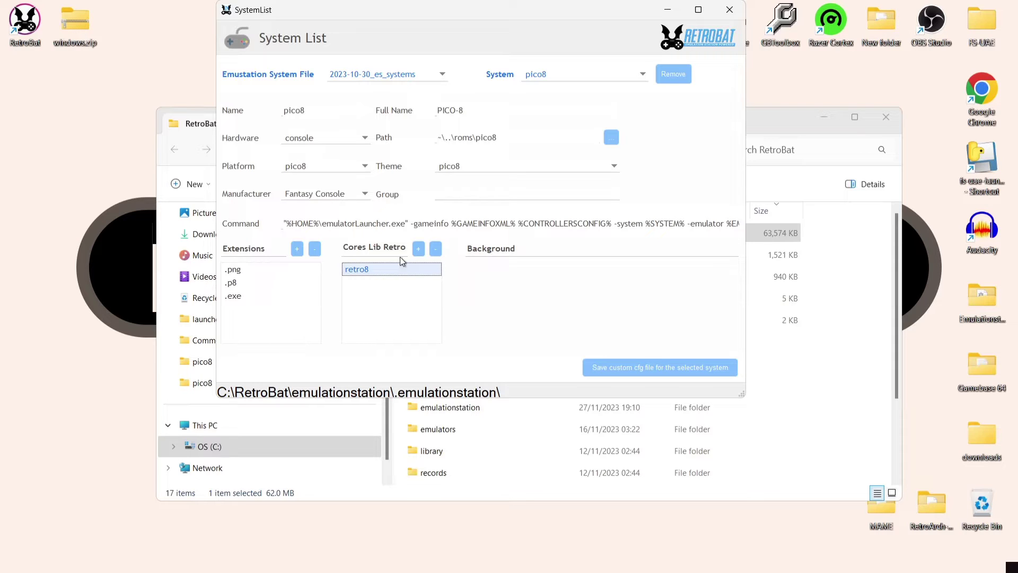
{"action": "left_click", "coordinate": [730, 10]}
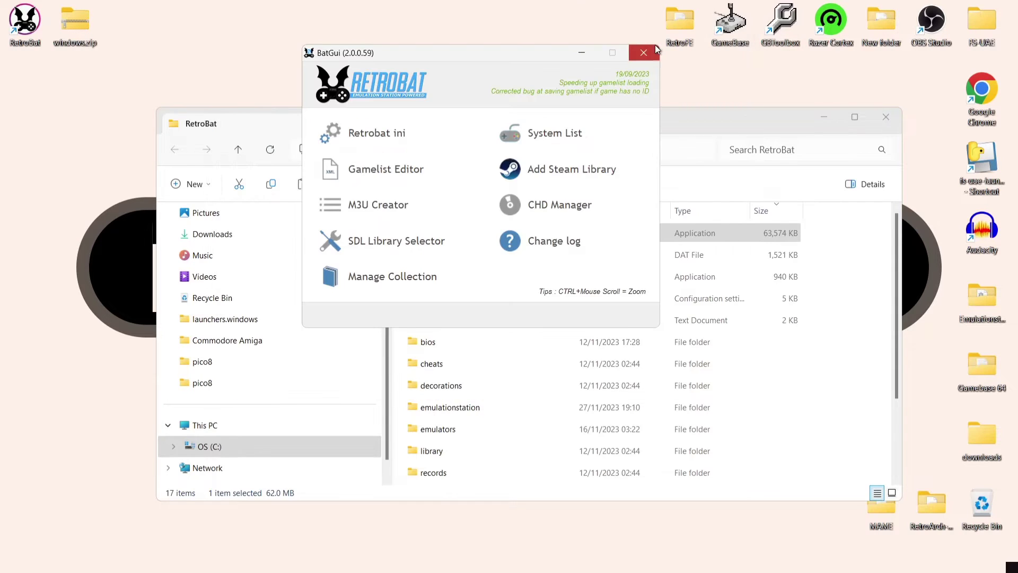
{"action": "left_click", "coordinate": [705, 57]}
{"action": "left_click", "coordinate": [887, 120]}
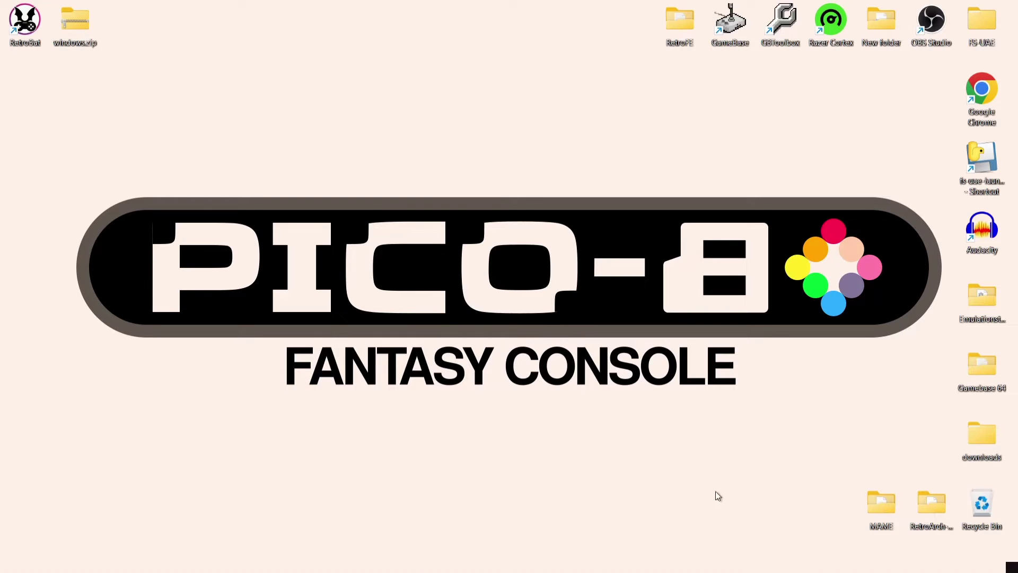
- Download pemsa's windows.zip from its itch.io page, skipping the payment prompt
{"action": "left_click", "coordinate": [569, 557]}
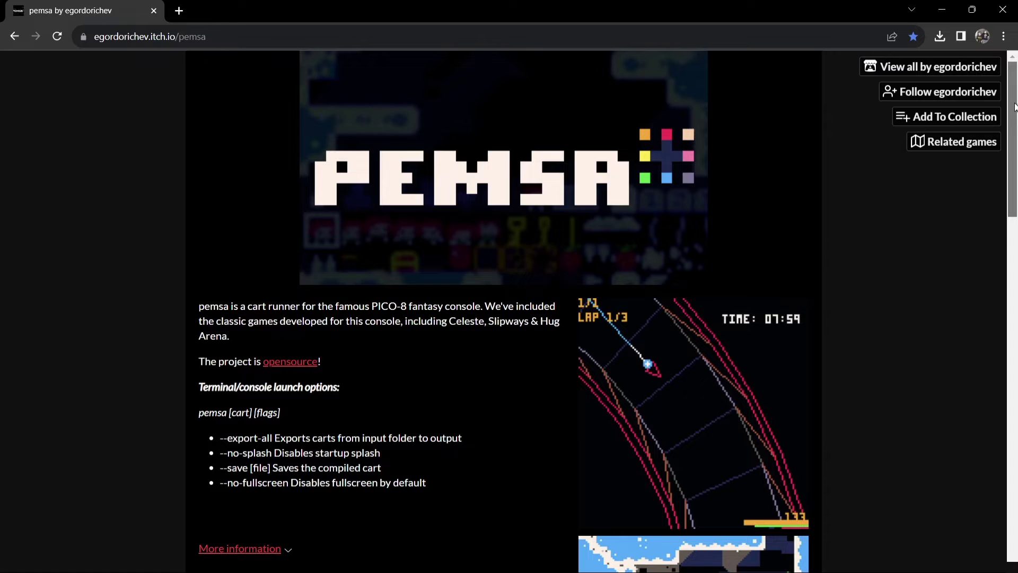
{"action": "scroll", "coordinate": [1015, 106], "scroll_direction": "down", "scroll_amount": 4}
{"action": "scroll", "coordinate": [429, 233], "scroll_direction": "down", "scroll_amount": 2}
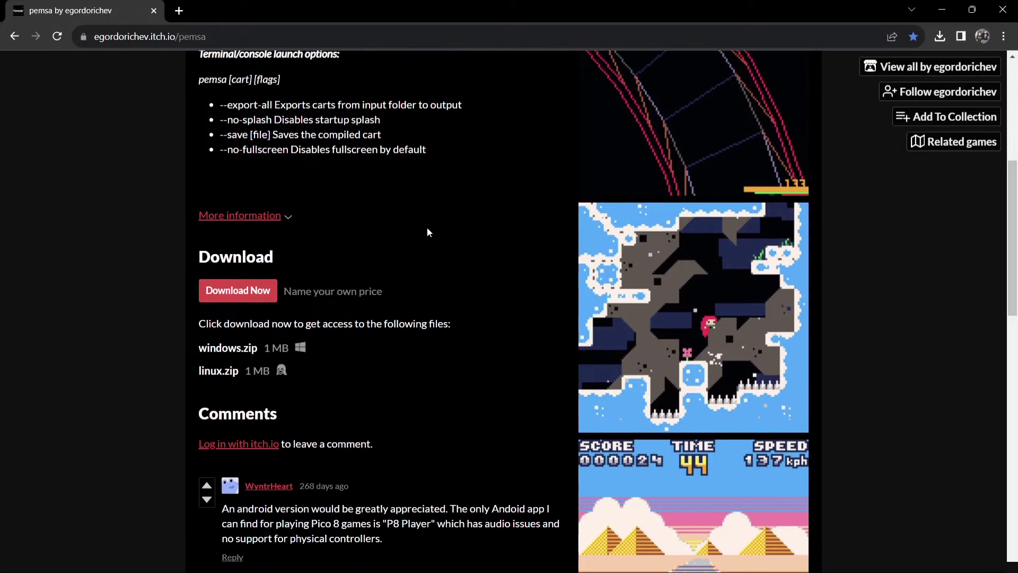
{"action": "left_click", "coordinate": [260, 295]}
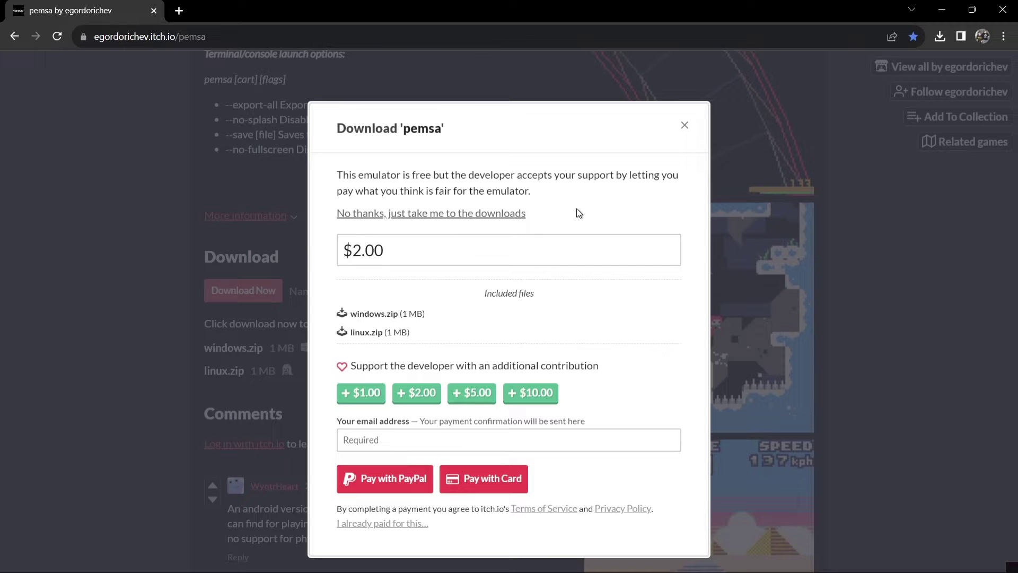
{"action": "left_click", "coordinate": [487, 215]}
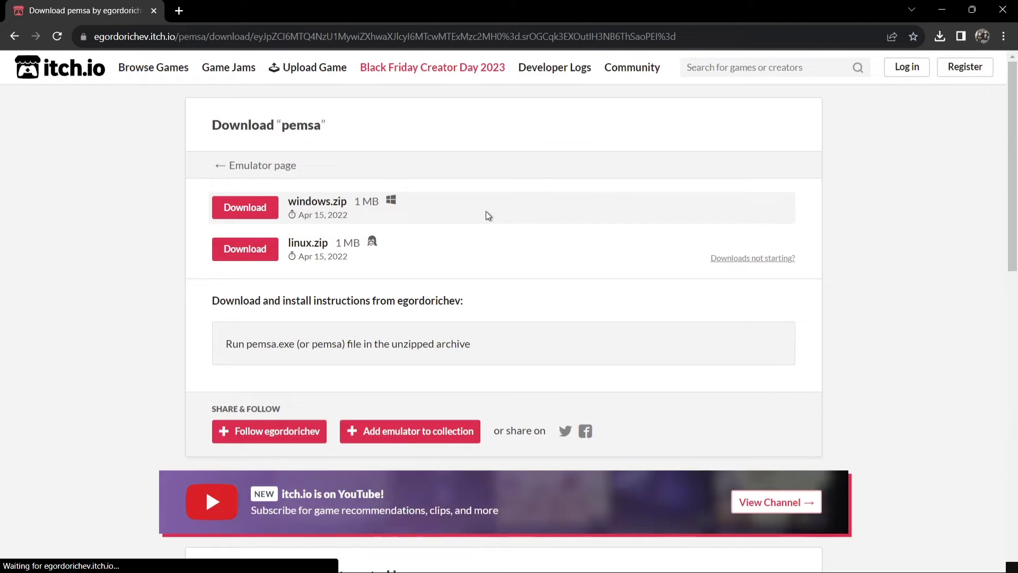
{"action": "left_click", "coordinate": [254, 208]}
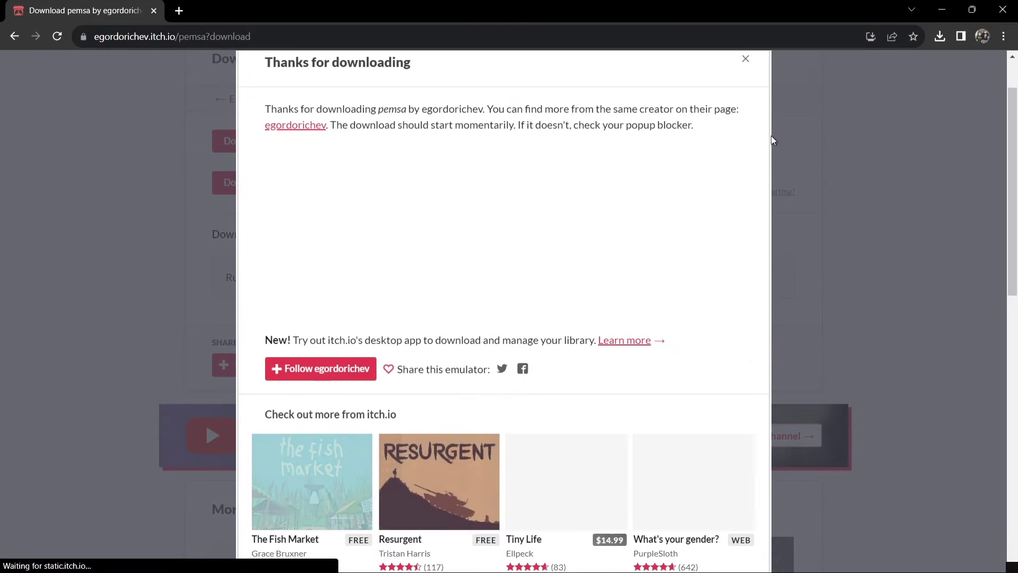
- Open the windows.zip archive from the desktop in a maximized Explorer window
{"action": "left_click", "coordinate": [942, 13]}
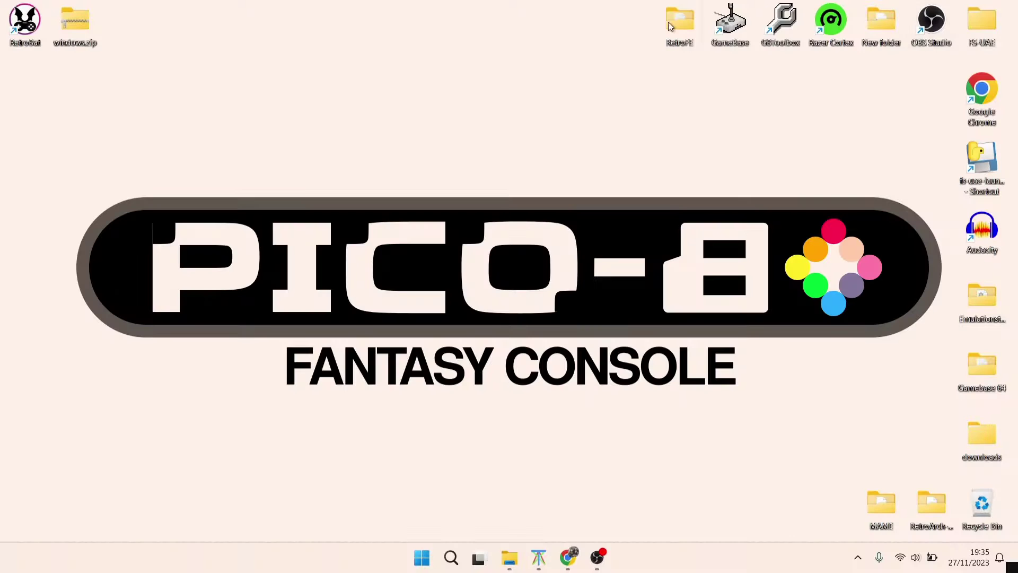
{"action": "left_click_drag", "start_coordinate": [81, 24], "coordinate": [540, 105]}
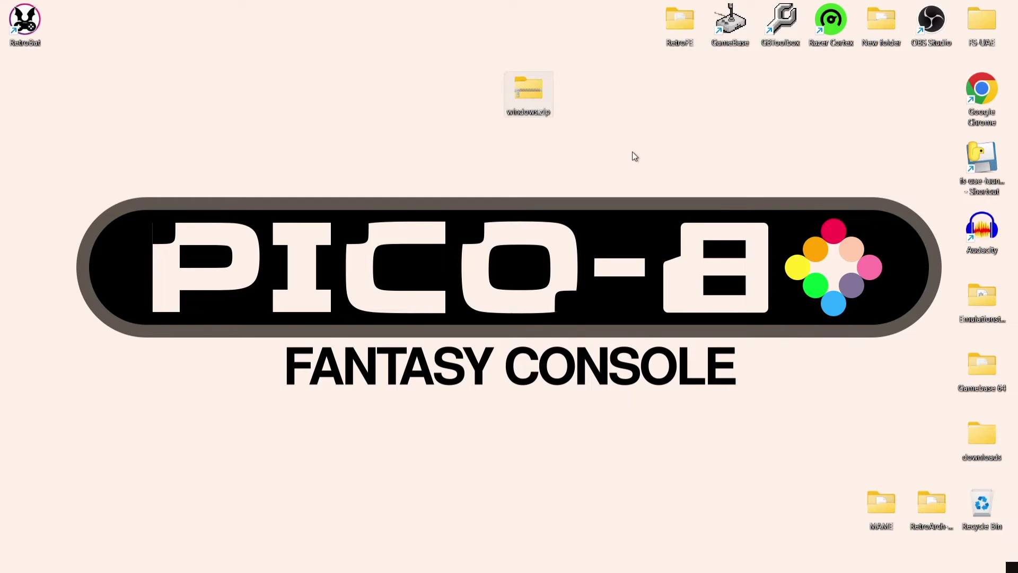
{"action": "double_click", "coordinate": [537, 93]}
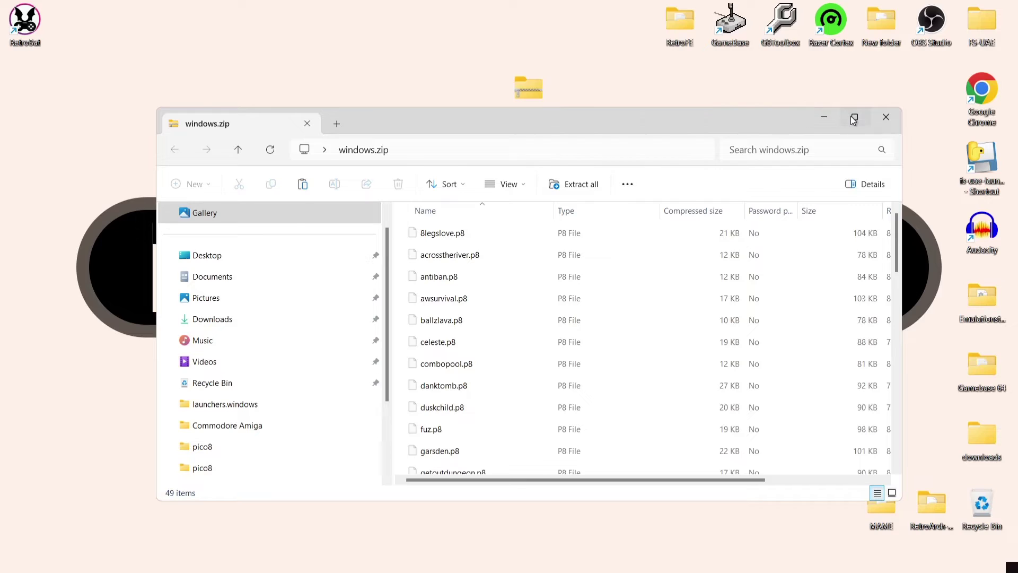
{"action": "left_click", "coordinate": [852, 116]}
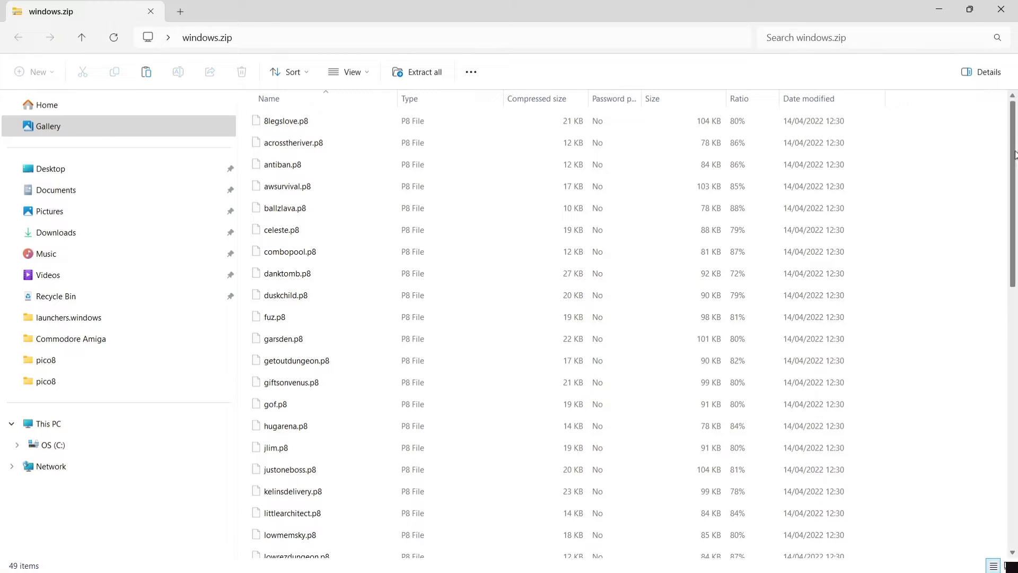
- Select all 49 archive files, allow the blocked files, and copy them
{"action": "left_click_drag", "start_coordinate": [1015, 155], "coordinate": [1017, 320]}
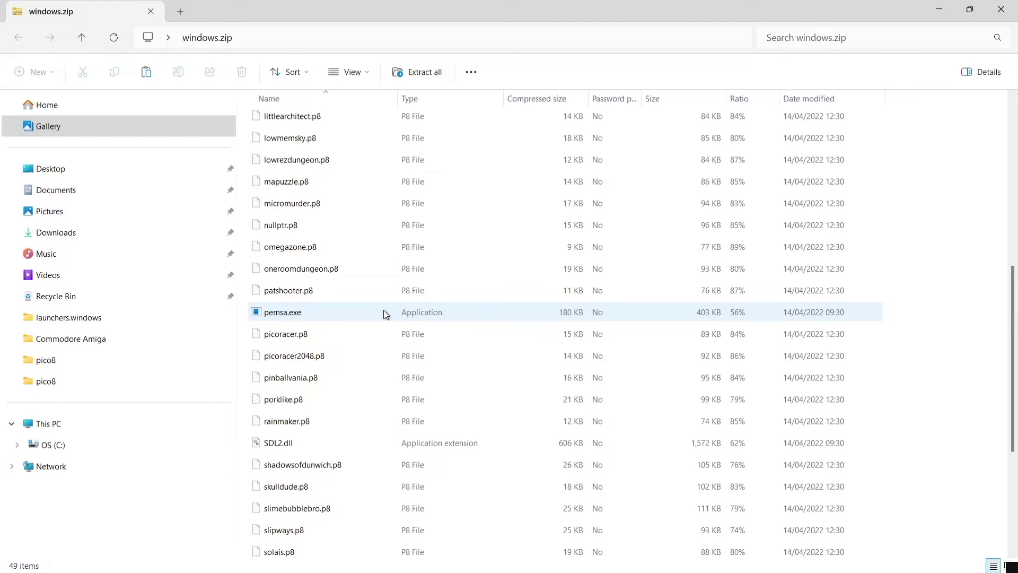
{"action": "left_click_drag", "start_coordinate": [1017, 428], "coordinate": [1017, 522]}
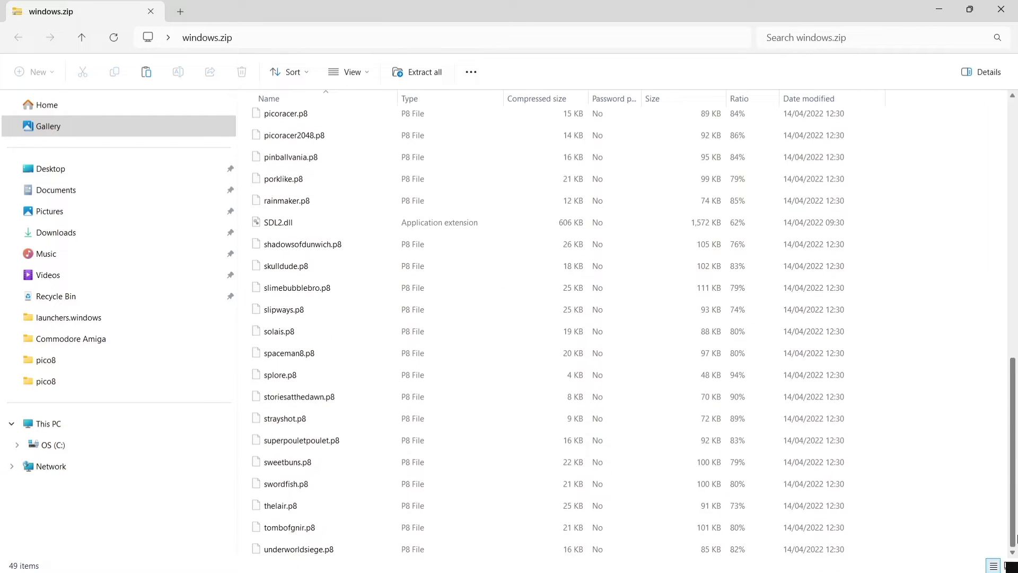
{"action": "left_click_drag", "start_coordinate": [921, 546], "coordinate": [357, 85]}
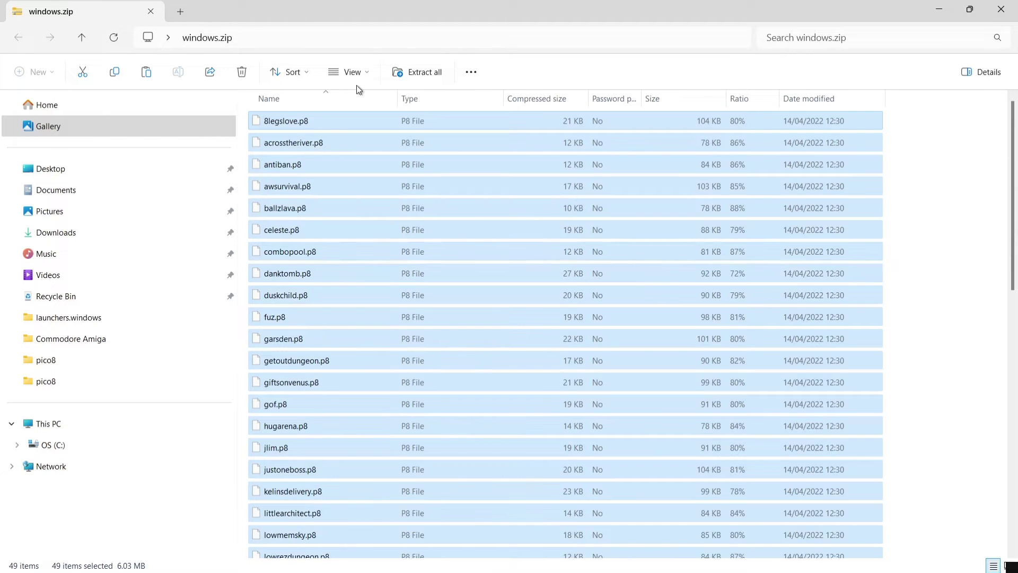
{"action": "double_click", "coordinate": [290, 121]}
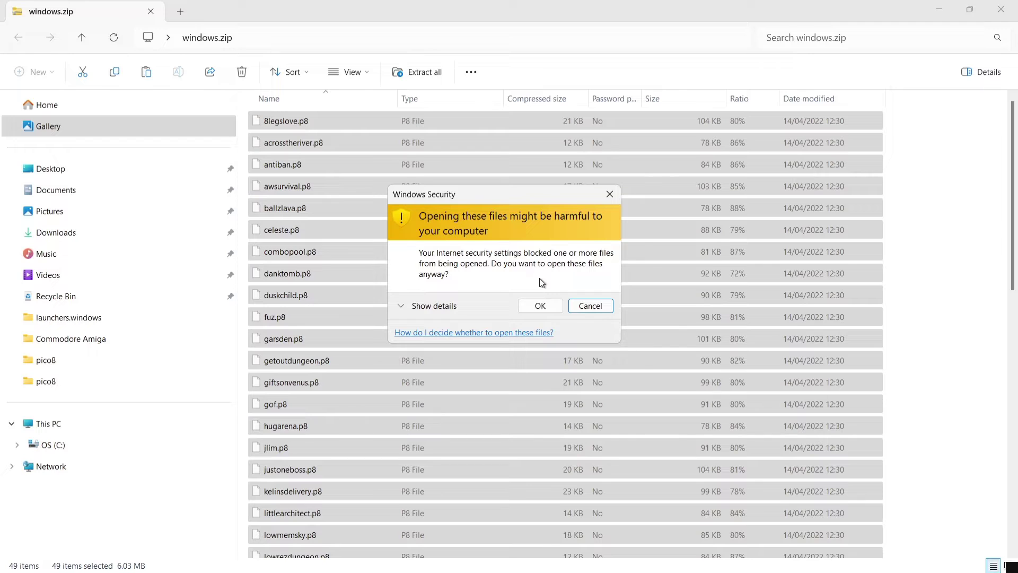
{"action": "left_click", "coordinate": [541, 305]}
{"action": "left_click", "coordinate": [335, 167]}
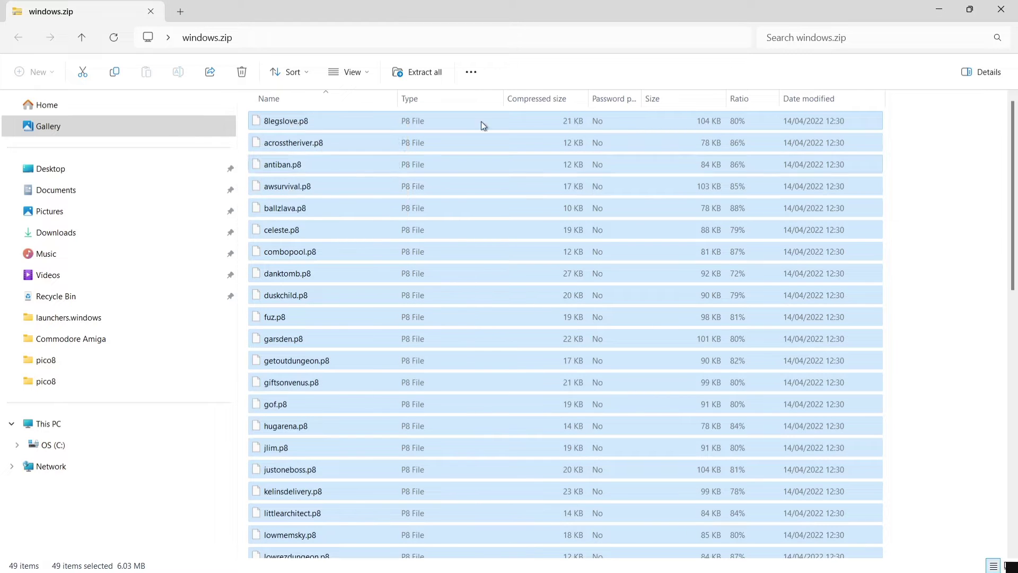
{"action": "left_click", "coordinate": [946, 8]}
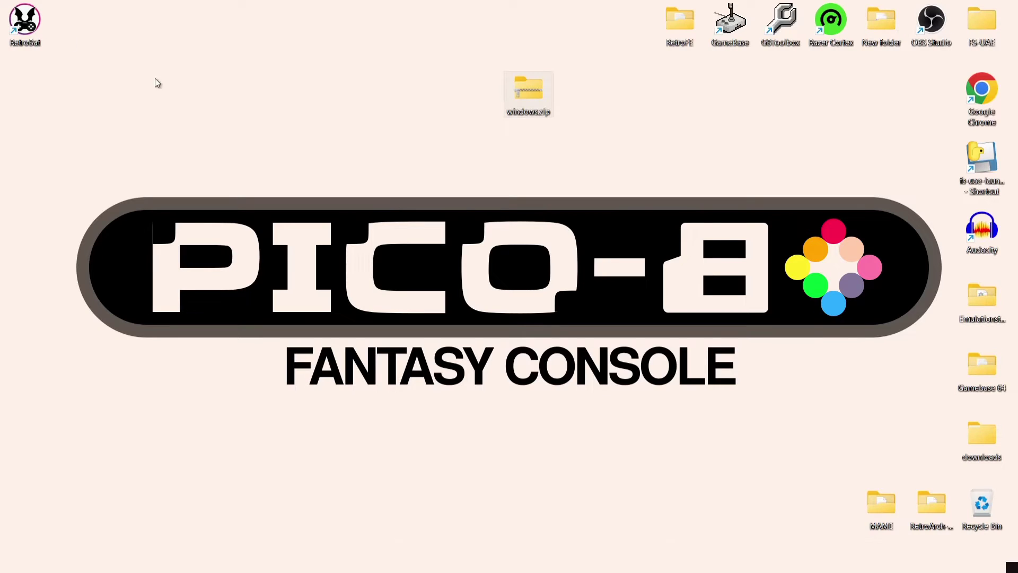
- Paste the copied pemsa files into RetroBat's empty roms\pico8 folder
{"action": "right_click", "coordinate": [25, 25]}
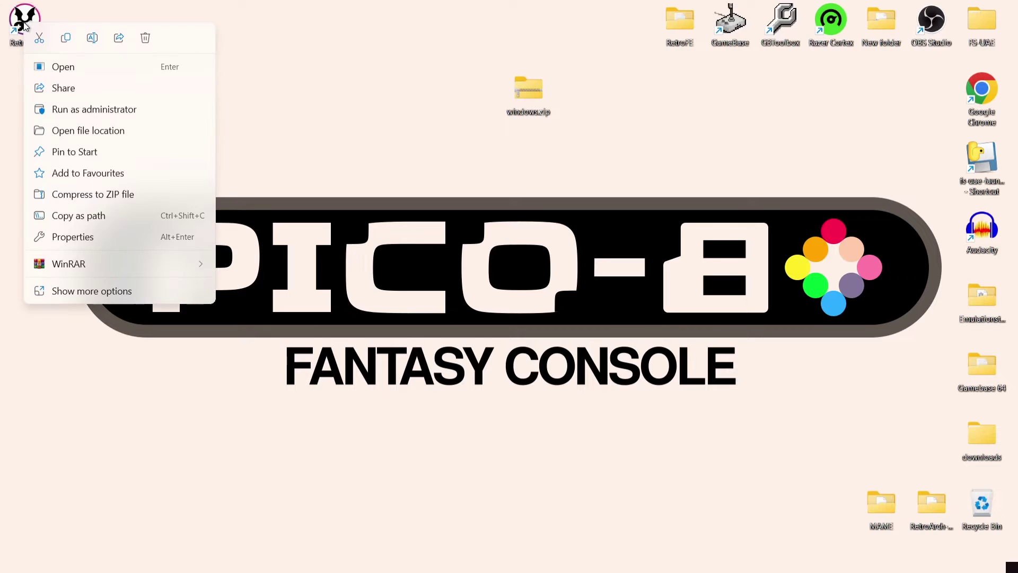
{"action": "left_click", "coordinate": [108, 132]}
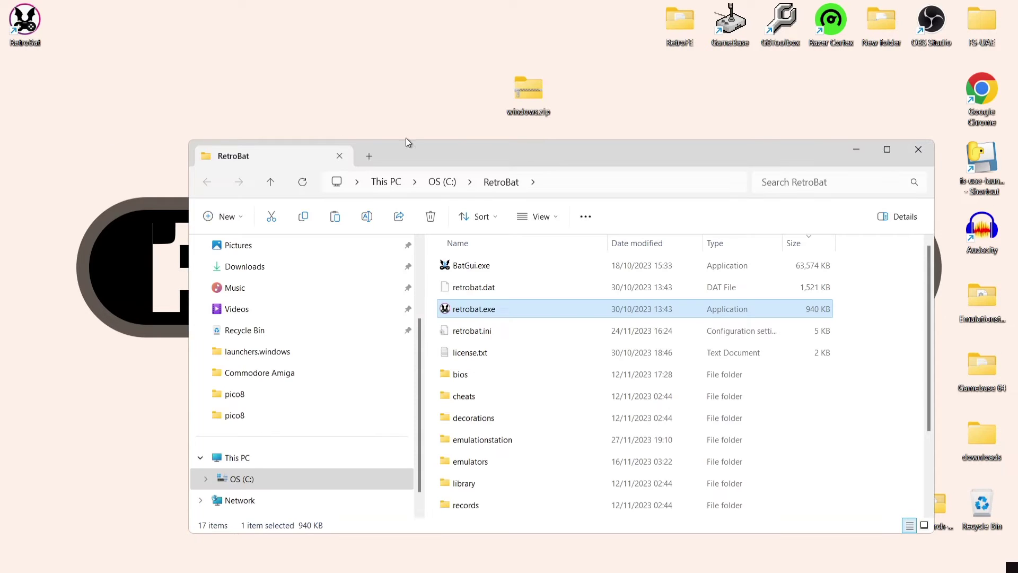
{"action": "double_click", "coordinate": [523, 154]}
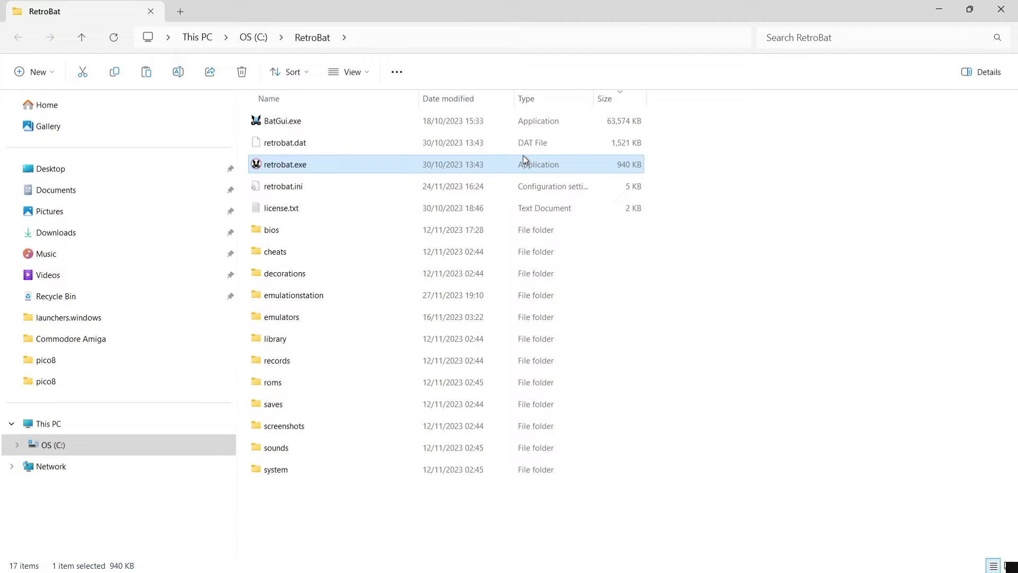
{"action": "double_click", "coordinate": [432, 382]}
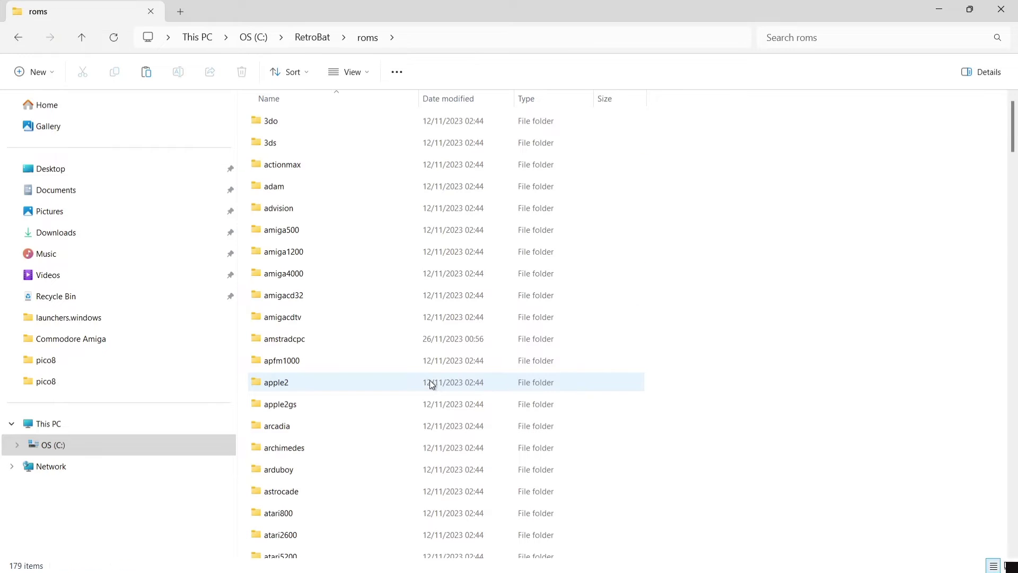
{"action": "left_click_drag", "start_coordinate": [1015, 128], "coordinate": [1017, 381]}
{"action": "double_click", "coordinate": [293, 418]}
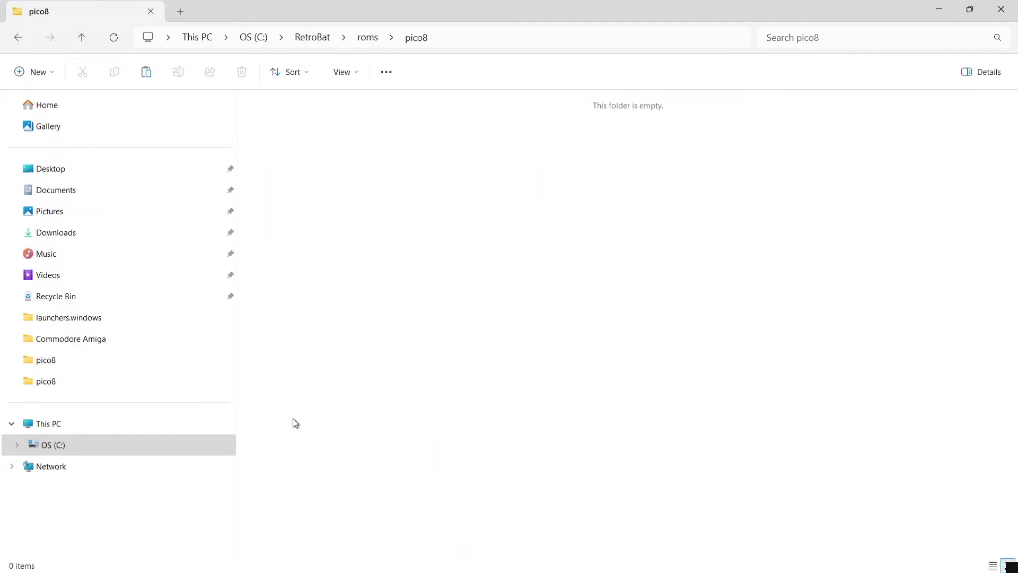
{"action": "right_click", "coordinate": [455, 271]}
{"action": "left_click", "coordinate": [474, 283]}
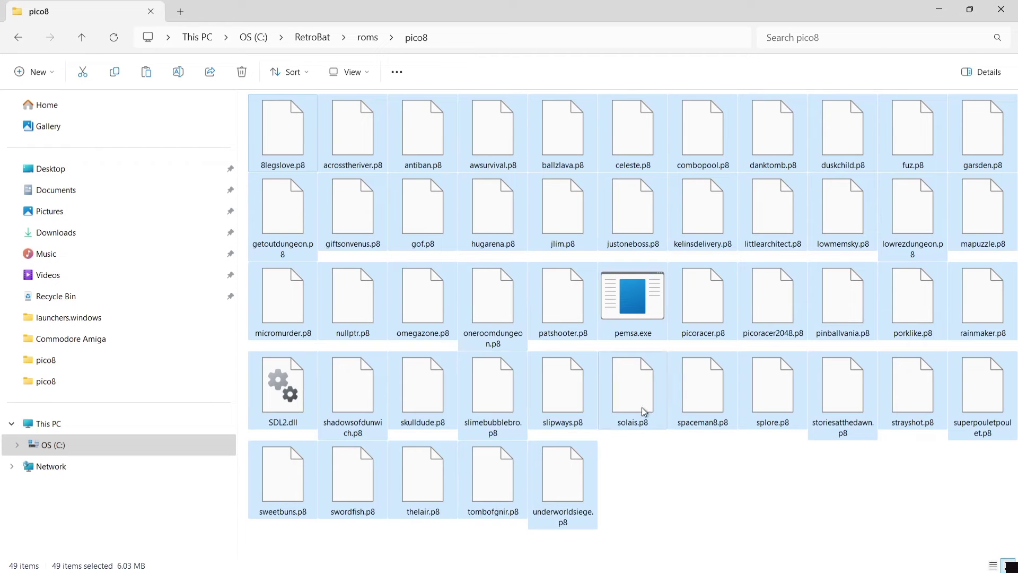
{"action": "left_click", "coordinate": [670, 524]}
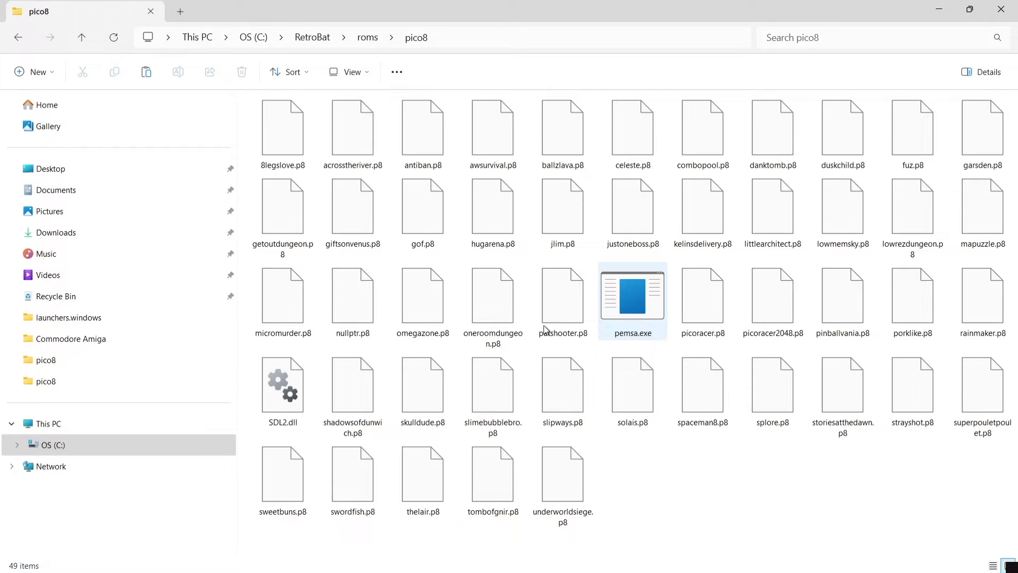
- Move pemsa.exe and SDL2.dll out of roms\pico8 onto the desktop
{"action": "left_click", "coordinate": [277, 402]}
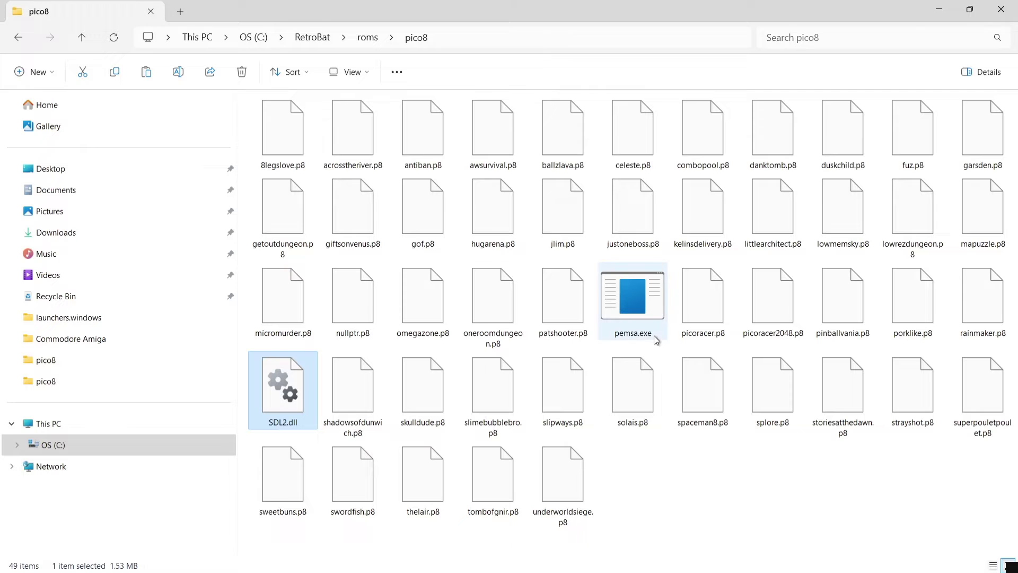
{"action": "left_click", "coordinate": [653, 298], "text": "ctrl"}
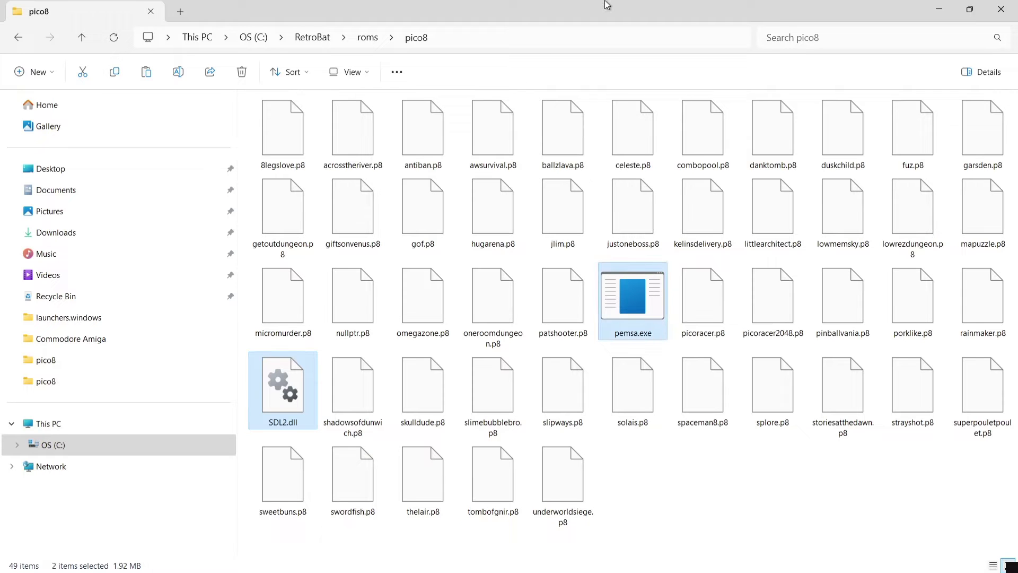
{"action": "key", "text": "super+Down"}
{"action": "left_click_drag", "start_coordinate": [928, 279], "coordinate": [941, 393]}
{"action": "left_click_drag", "start_coordinate": [168, 170], "coordinate": [65, 164]}
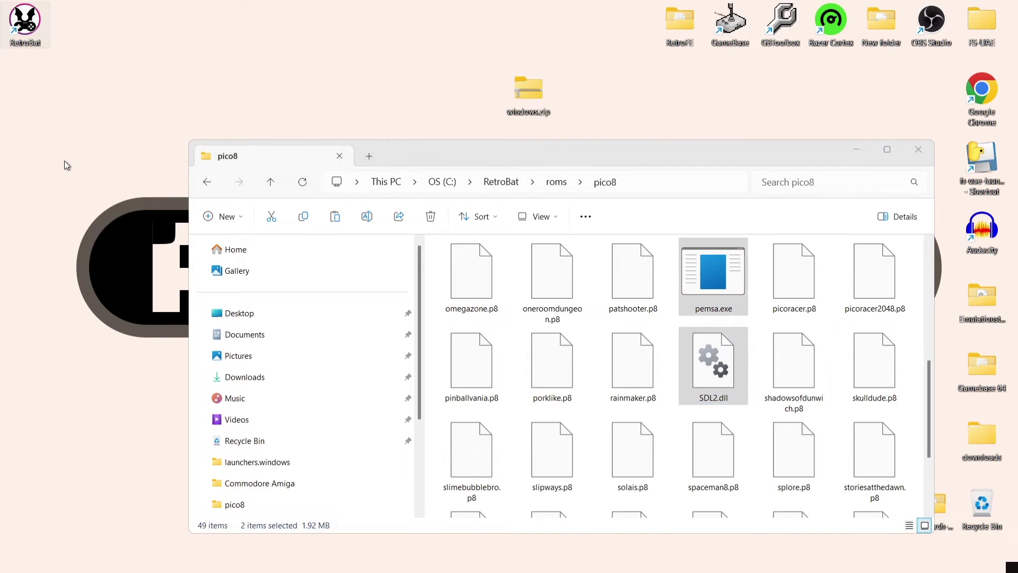
- Move pemsa.exe and SDL2.dll from the desktop into RetroBat's emulators\pico8 folder
{"action": "left_click", "coordinate": [930, 333]}
{"action": "left_click", "coordinate": [209, 182]}
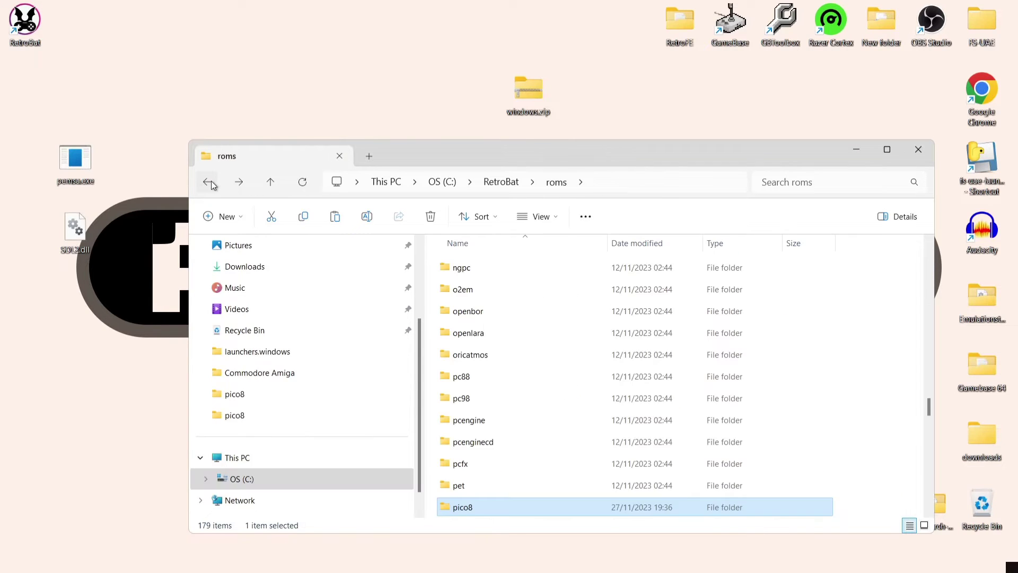
{"action": "left_click", "coordinate": [210, 184]}
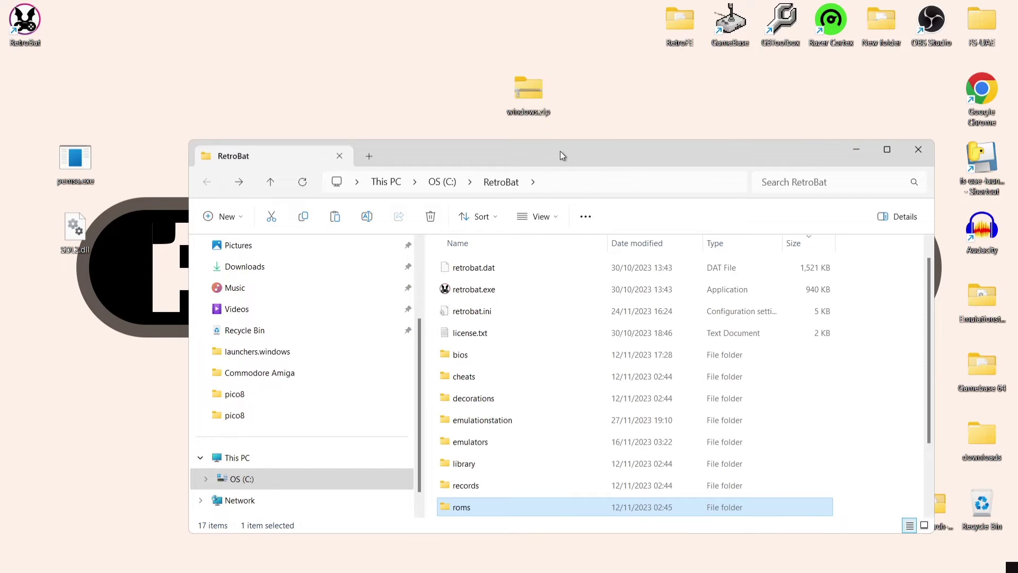
{"action": "left_click", "coordinate": [629, 443]}
{"action": "double_click", "coordinate": [628, 444]}
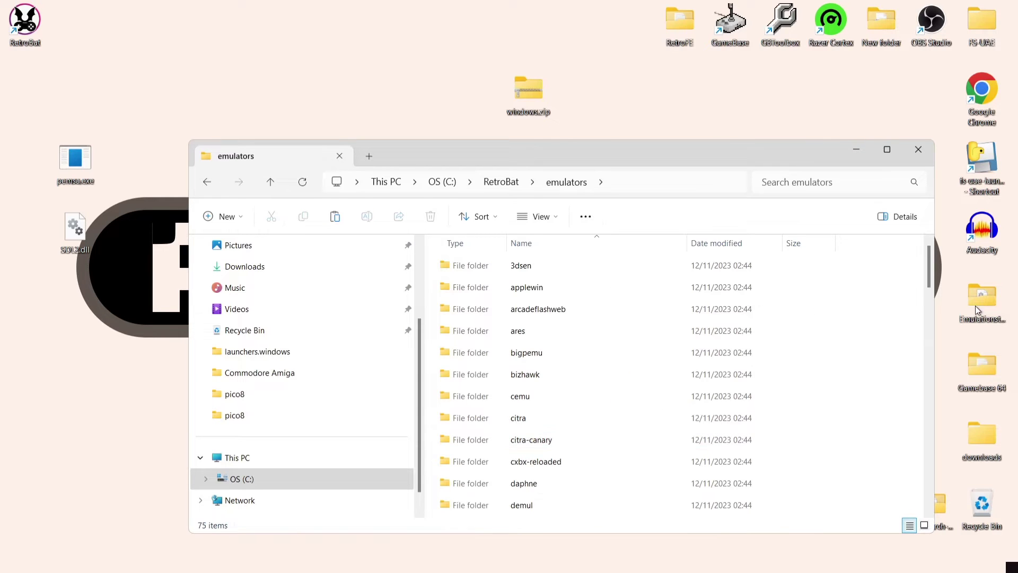
{"action": "left_click_drag", "start_coordinate": [930, 265], "coordinate": [943, 390]}
{"action": "double_click", "coordinate": [566, 358]}
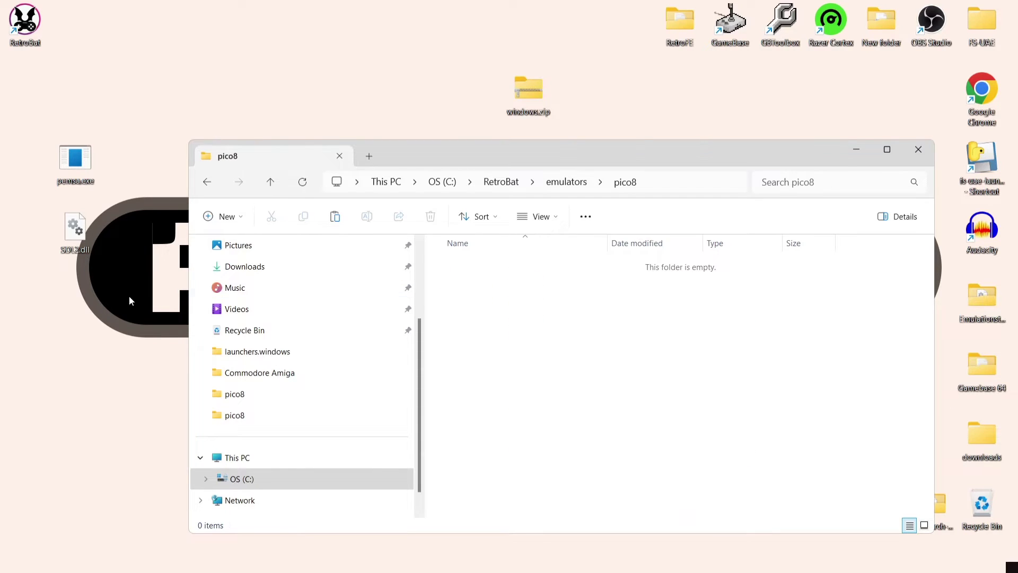
{"action": "left_click_drag", "start_coordinate": [102, 296], "coordinate": [587, 340]}
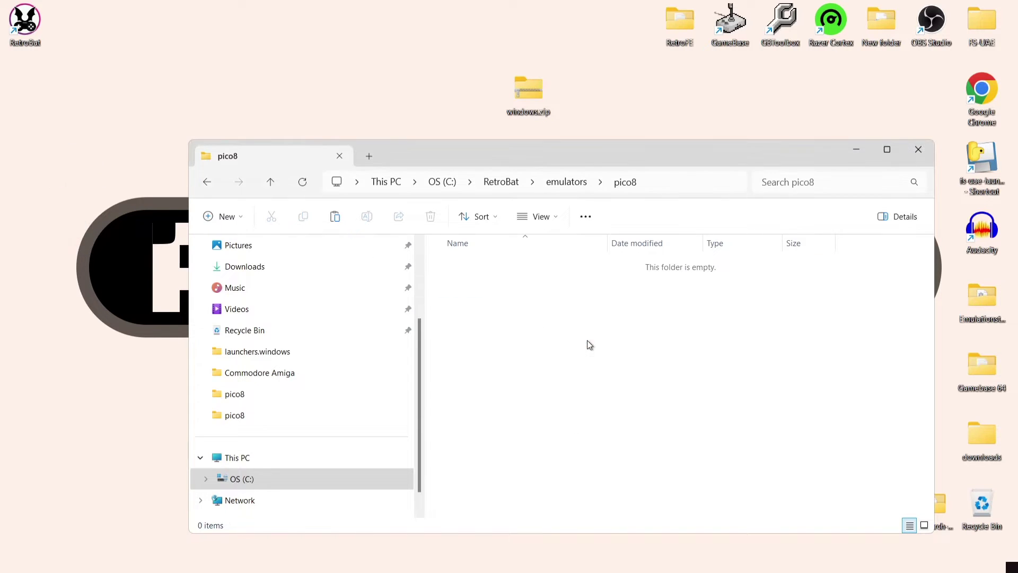
{"action": "left_click", "coordinate": [586, 345]}
- Start renaming pemsa.exe via Show more options > Rename
{"action": "left_click", "coordinate": [474, 265]}
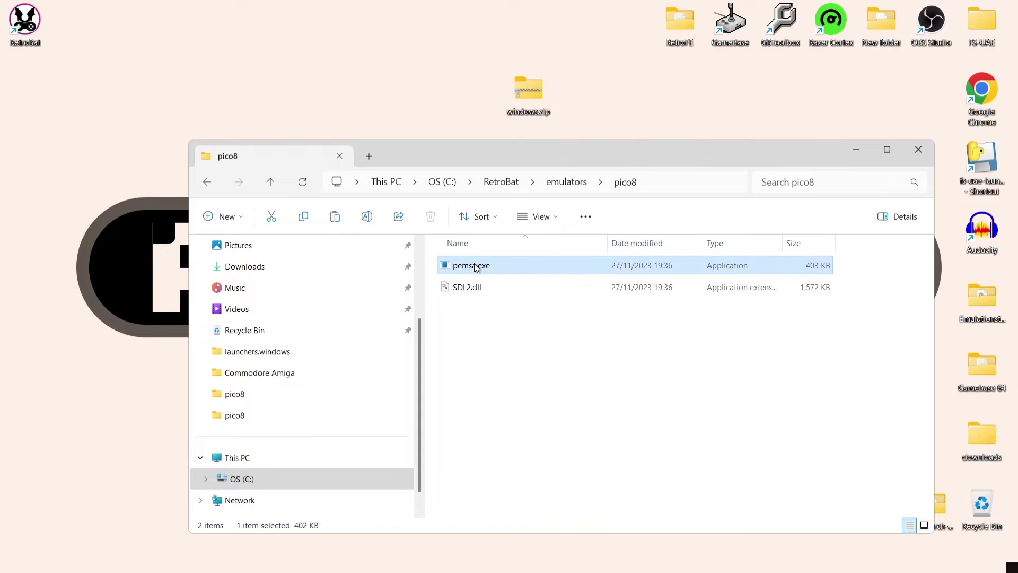
{"action": "right_click", "coordinate": [475, 264]}
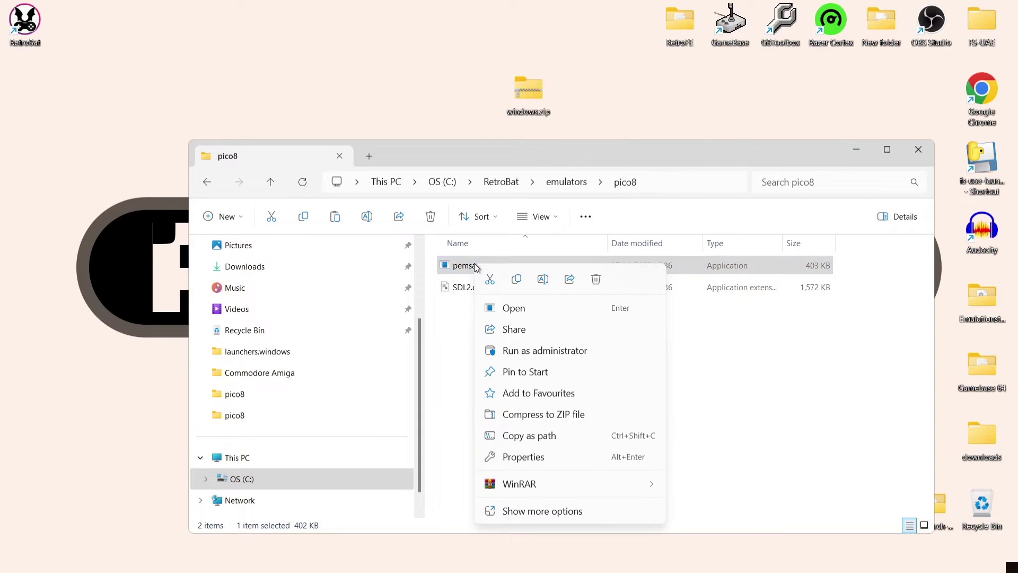
{"action": "left_click", "coordinate": [531, 512]}
{"action": "left_click", "coordinate": [536, 541]}
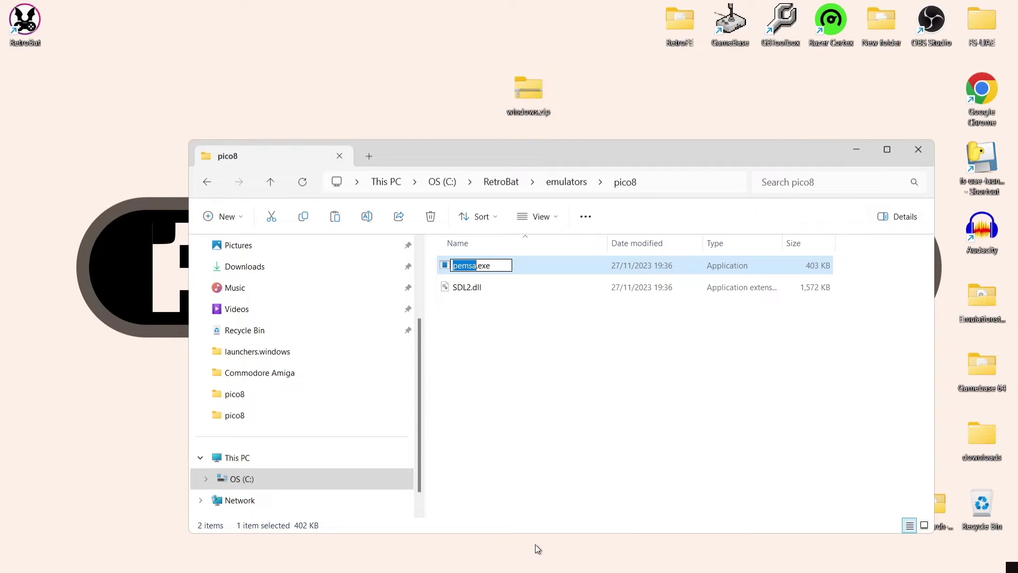
- Rename pemsa.exe to pico8.exe in the emulators\pico8 folder
{"action": "type", "text": "pico8"}
{"action": "key", "text": "Return"}
{"action": "left_click", "coordinate": [560, 400]}
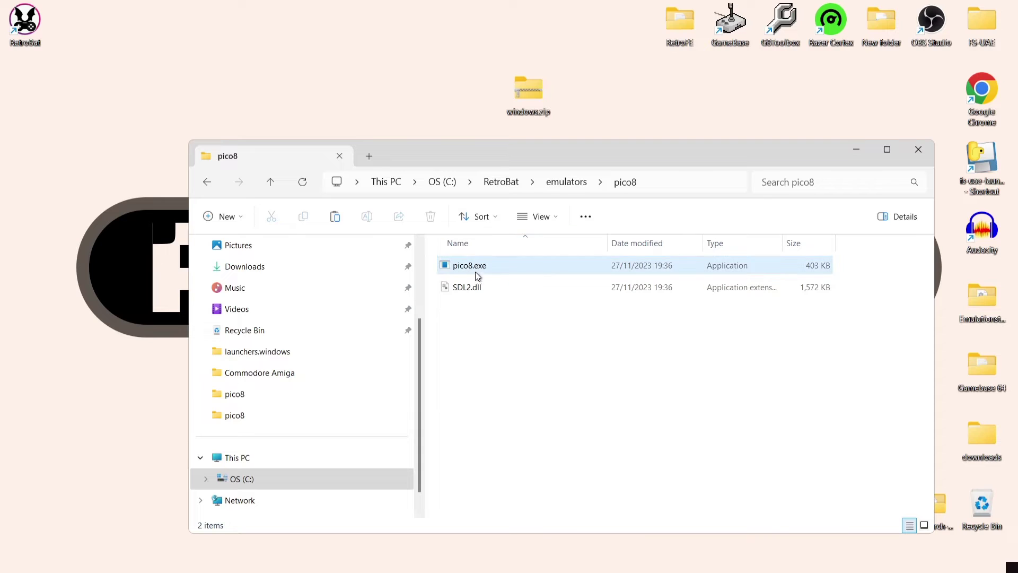
- Run pico8.exe past SmartScreen to its No cart screen, then exit via Back to menu
{"action": "double_click", "coordinate": [508, 265]}
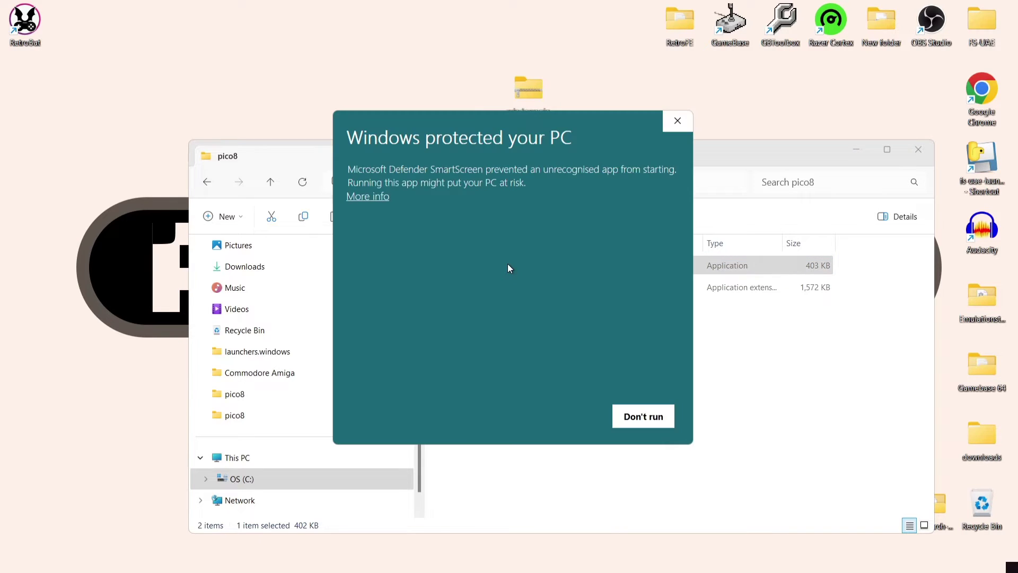
{"action": "left_click", "coordinate": [387, 197]}
{"action": "left_click", "coordinate": [583, 419]}
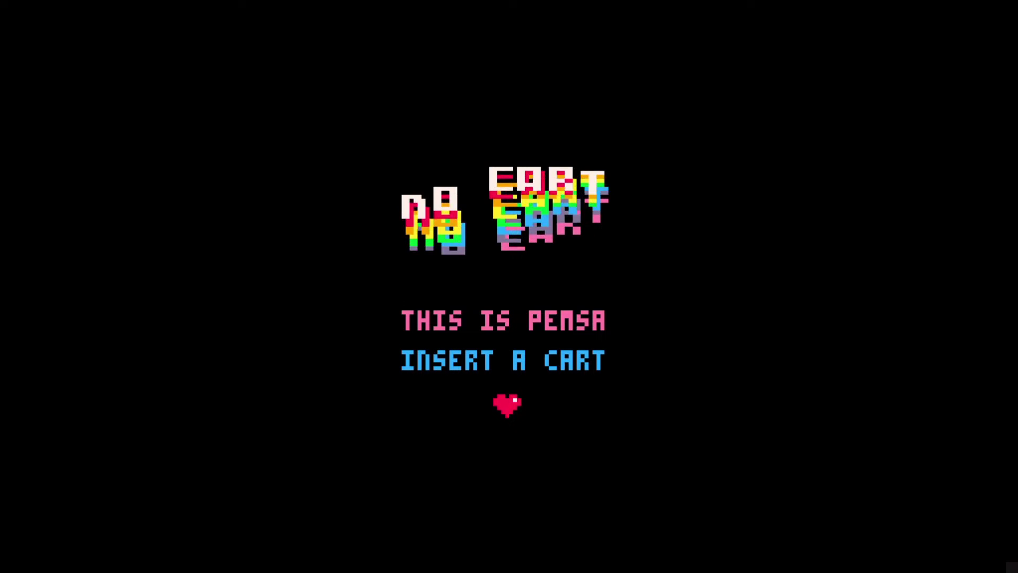
{"action": "key", "text": "Return"}
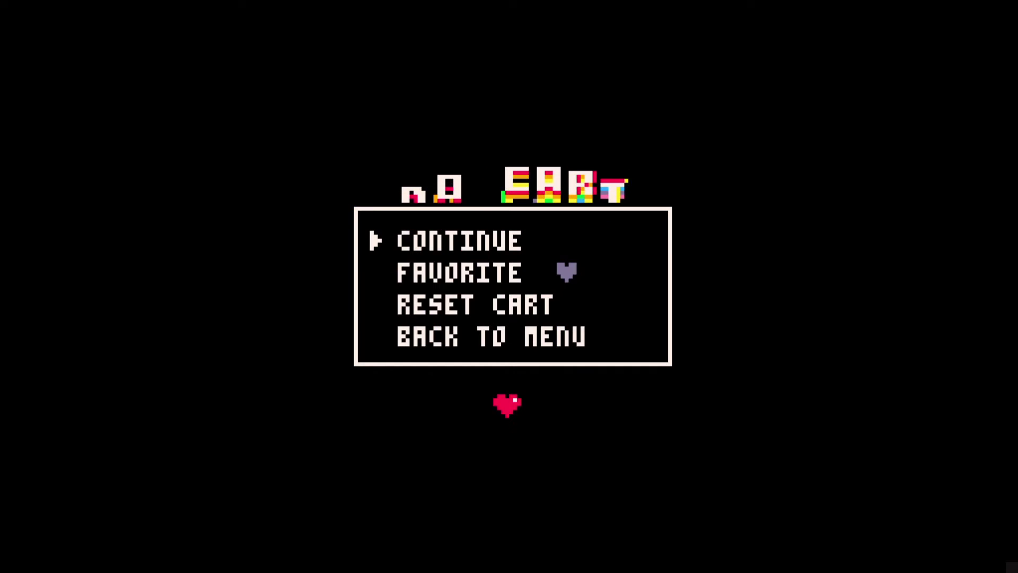
{"action": "key", "text": "Down"}
{"action": "key", "text": "Down"}
{"action": "key", "text": "Down"}
{"action": "key", "text": "Return"}
- Close Explorer, launch RetroBat, open the PICO-8 game list and bring up the Main Menu
{"action": "left_click", "coordinate": [918, 148]}
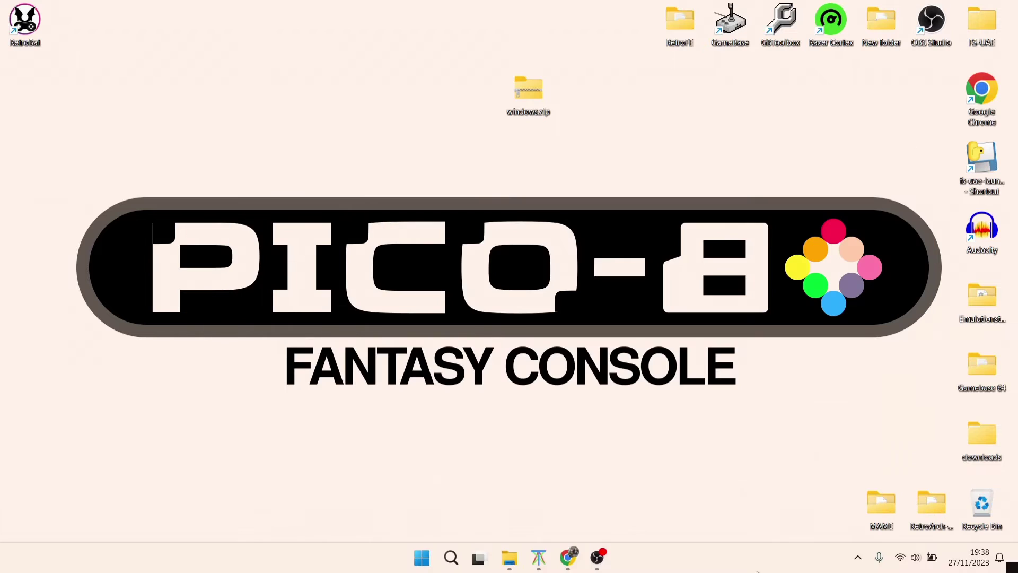
{"action": "double_click", "coordinate": [21, 31]}
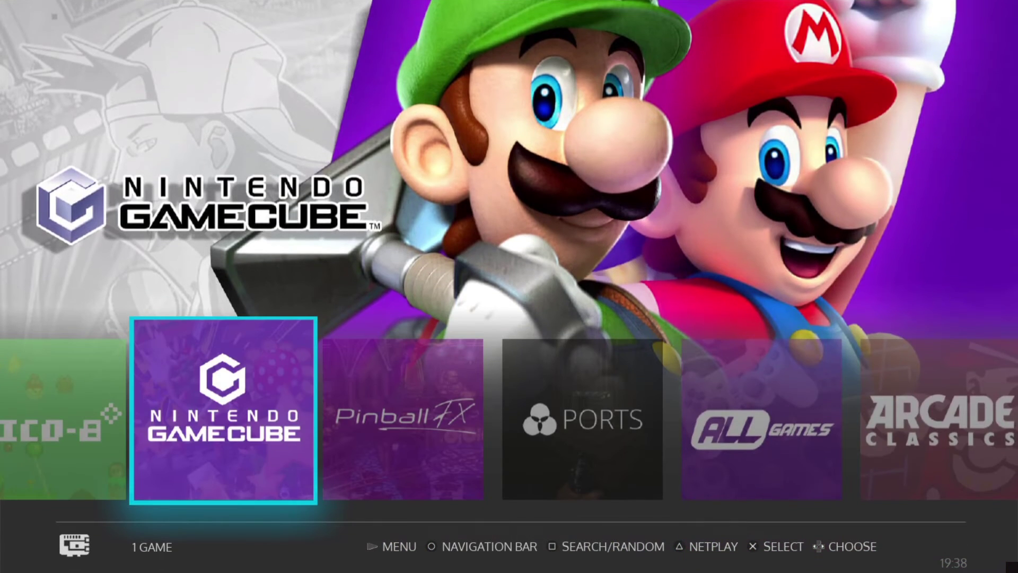
{"action": "key", "text": "Left"}
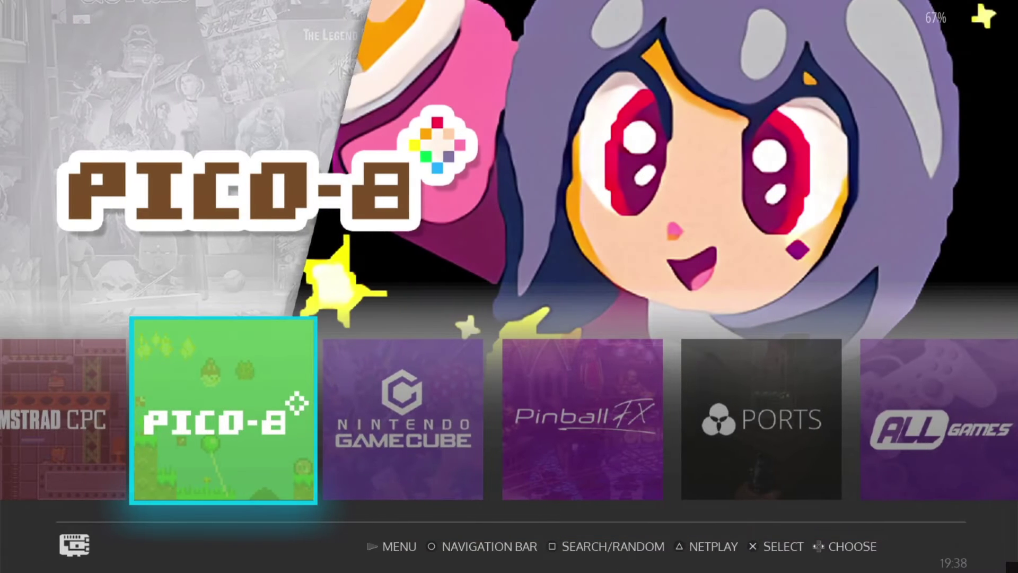
{"action": "key", "text": "Return"}
{"action": "key", "text": "Down"}
{"action": "key", "text": "Down"}
{"action": "key", "text": "Down"}
{"action": "key", "text": "Down"}
{"action": "key", "text": "Down"}
{"action": "key", "text": "Down"}
{"action": "key", "text": "Down"}
{"action": "key", "text": "Down"}
{"action": "key", "text": "Down"}
{"action": "key", "text": "Down"}
{"action": "key", "text": "Down"}
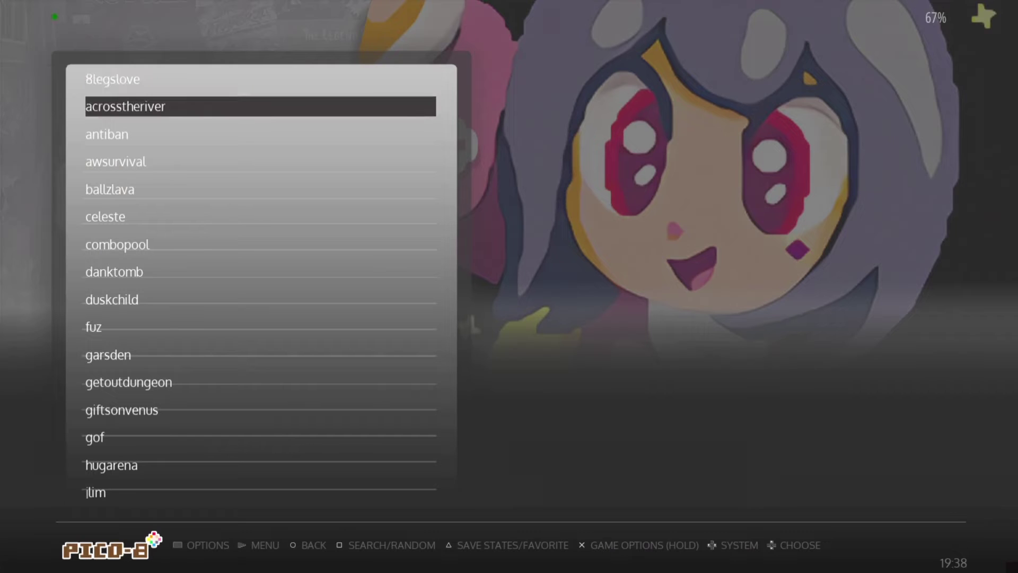
{"action": "key", "text": "Down"}
{"action": "key", "text": "Down"}
{"action": "key", "text": "Down"}
{"action": "key", "text": "Down"}
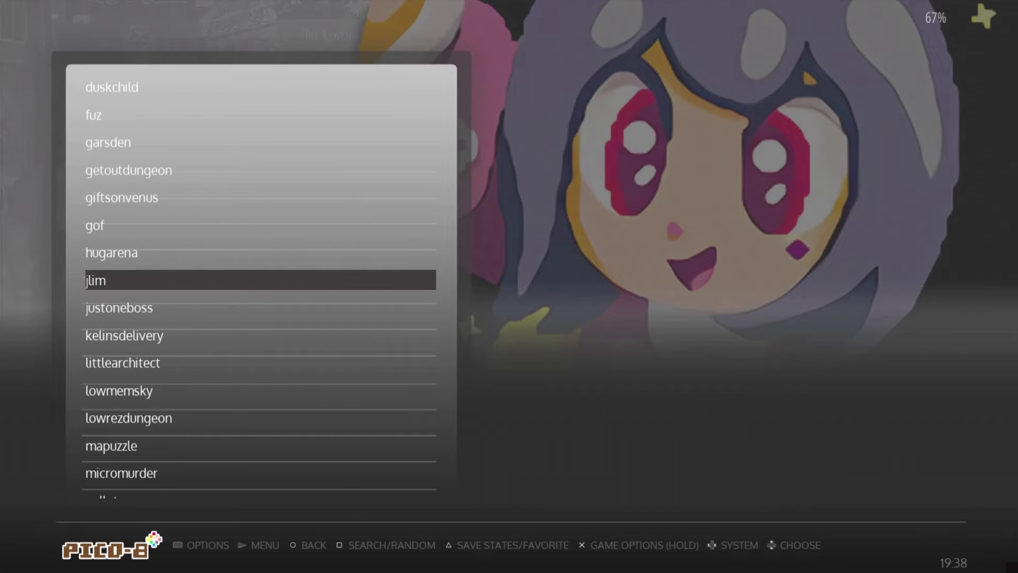
{"action": "key", "text": "F1"}
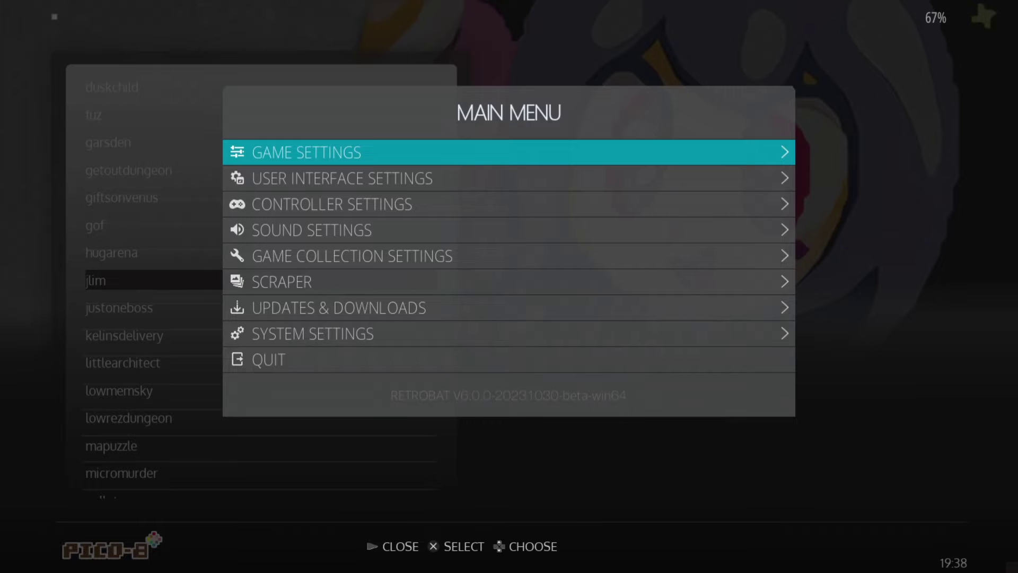
- Start scraping the 47 PICO-8 games from the main menu's Scraper section
{"action": "key", "text": "Down"}
{"action": "key", "text": "Down"}
{"action": "key", "text": "Down"}
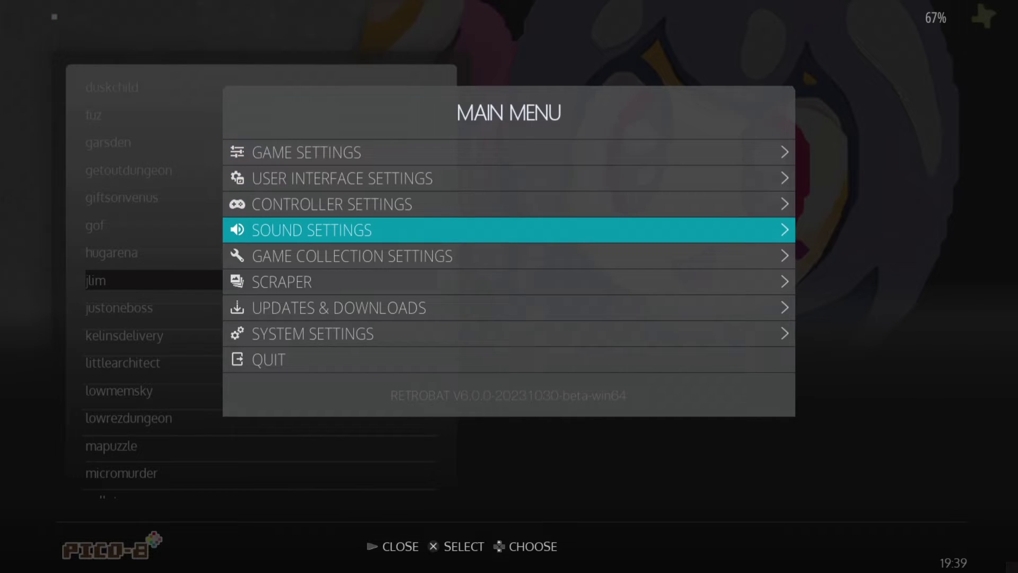
{"action": "key", "text": "Down"}
{"action": "key", "text": "Down"}
{"action": "key", "text": "Return"}
{"action": "key", "text": "Down"}
{"action": "key", "text": "Down"}
{"action": "key", "text": "Down"}
{"action": "key", "text": "Down"}
{"action": "key", "text": "Down"}
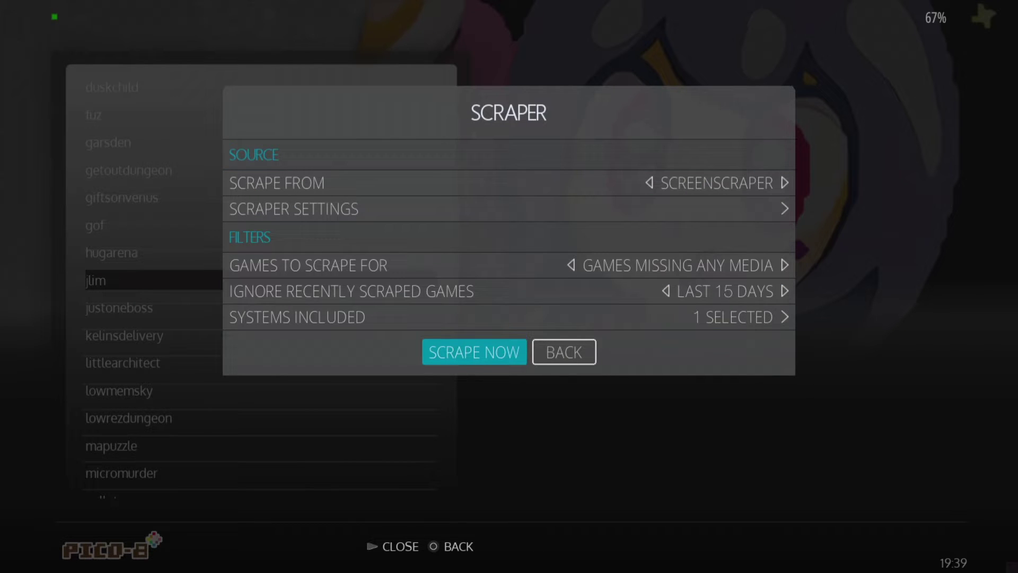
{"action": "key", "text": "Return"}
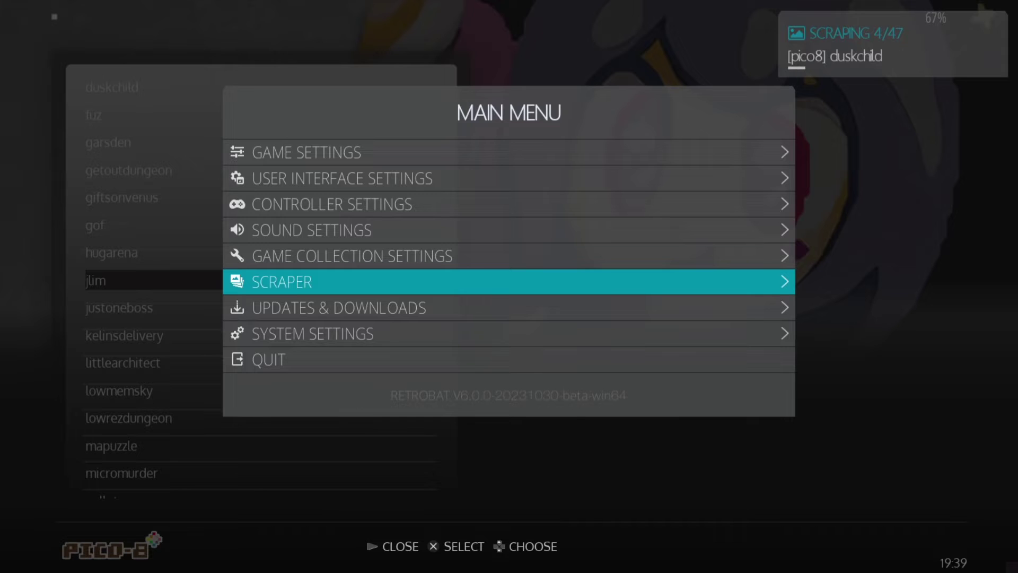
- Close the menu, browse the game list to the top, and bring up View Options
{"action": "key", "text": "Escape"}
{"action": "key", "text": "Up"}
{"action": "key", "text": "Up"}
{"action": "key", "text": "Up"}
{"action": "key", "text": "Up"}
{"action": "key", "text": "Up"}
{"action": "key", "text": "Up"}
{"action": "key", "text": "Up"}
{"action": "key", "text": "Up"}
{"action": "key", "text": "Up"}
{"action": "key", "text": "Up"}
{"action": "key", "text": "Up"}
{"action": "key", "text": "Up"}
{"action": "key", "text": "Up"}
{"action": "key", "text": "Up"}
{"action": "key", "text": "Up"}
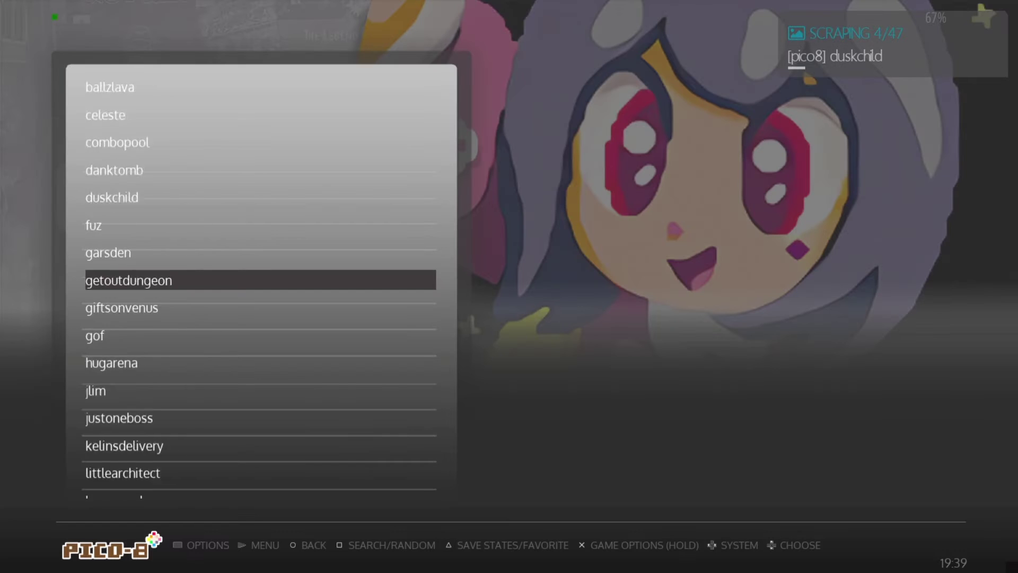
{"action": "key", "text": "Down"}
{"action": "key", "text": "Down"}
{"action": "key", "text": "Down"}
{"action": "key", "text": "Down"}
{"action": "key", "text": "Down"}
{"action": "key", "text": "Down"}
{"action": "key", "text": "Down"}
{"action": "key", "text": "Down"}
{"action": "key", "text": "Down"}
{"action": "key", "text": "Down"}
{"action": "key", "text": "Down"}
{"action": "key", "text": "Down"}
{"action": "key", "text": "Down"}
{"action": "key", "text": "Down"}
{"action": "key", "text": "Down"}
{"action": "key", "text": "Down"}
{"action": "key", "text": "Down"}
{"action": "key", "text": "Down"}
{"action": "key", "text": "Down"}
{"action": "key", "text": "Down"}
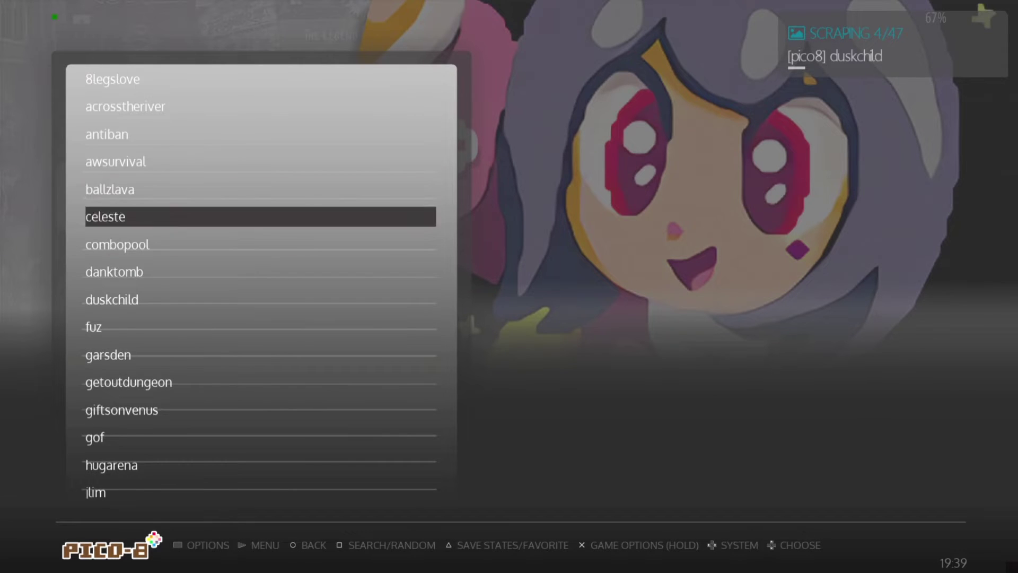
{"action": "key", "text": "Down"}
{"action": "key", "text": "Down"}
{"action": "key", "text": "Down"}
{"action": "key", "text": "Down"}
{"action": "key", "text": "Down"}
{"action": "key", "text": "Down"}
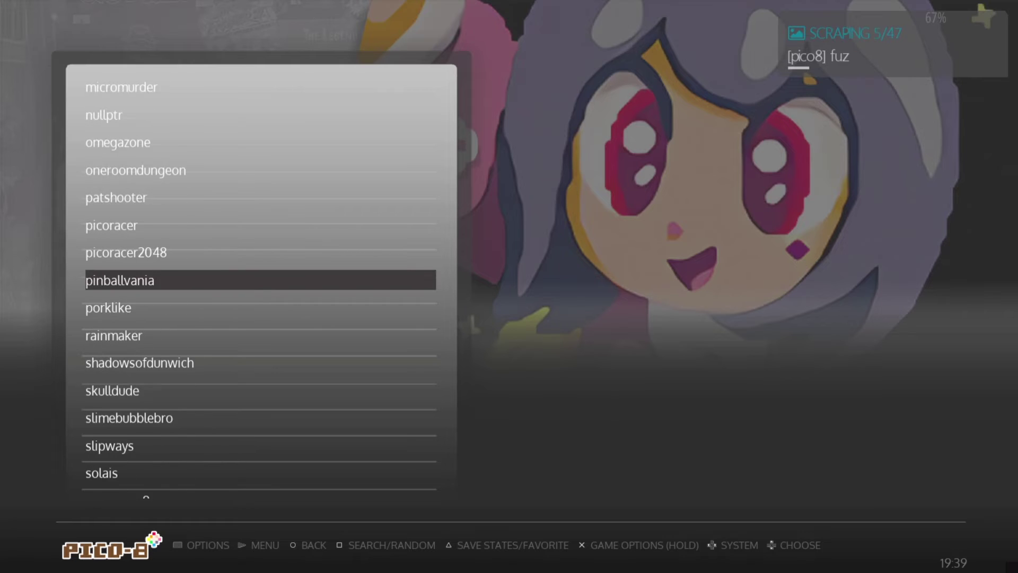
{"action": "key", "text": "Up"}
{"action": "key", "text": "Up"}
{"action": "key", "text": "Up"}
{"action": "key", "text": "Up"}
{"action": "key", "text": "Up"}
{"action": "key", "text": "Up"}
{"action": "key", "text": "Up"}
{"action": "key", "text": "Up"}
{"action": "key", "text": "Up"}
{"action": "key", "text": "Up"}
{"action": "key", "text": "Up"}
{"action": "key", "text": "Up"}
{"action": "key", "text": "Up"}
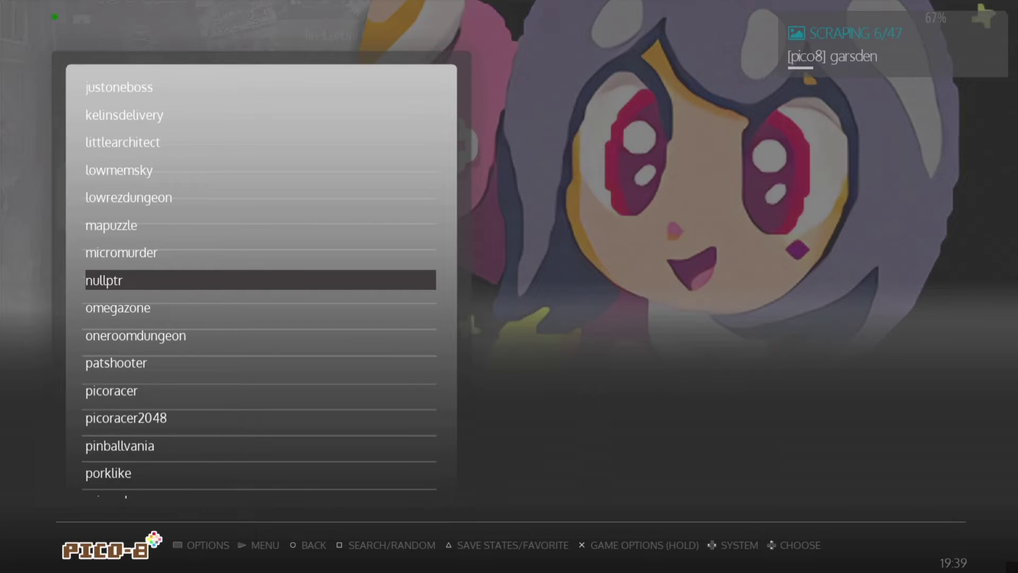
{"action": "key", "text": "Home"}
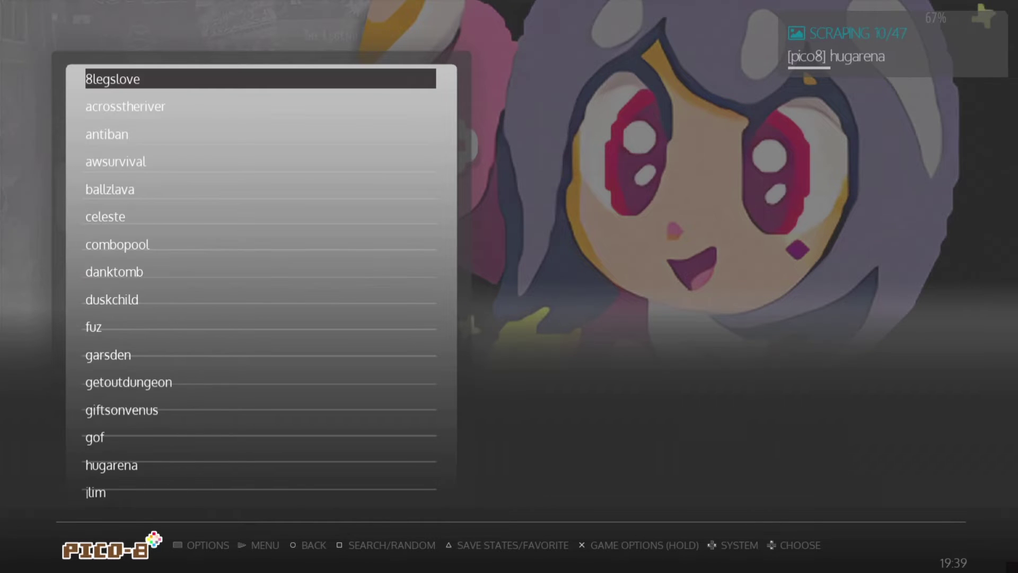
{"action": "key", "text": "BackSpace"}
{"action": "key", "text": "Up"}
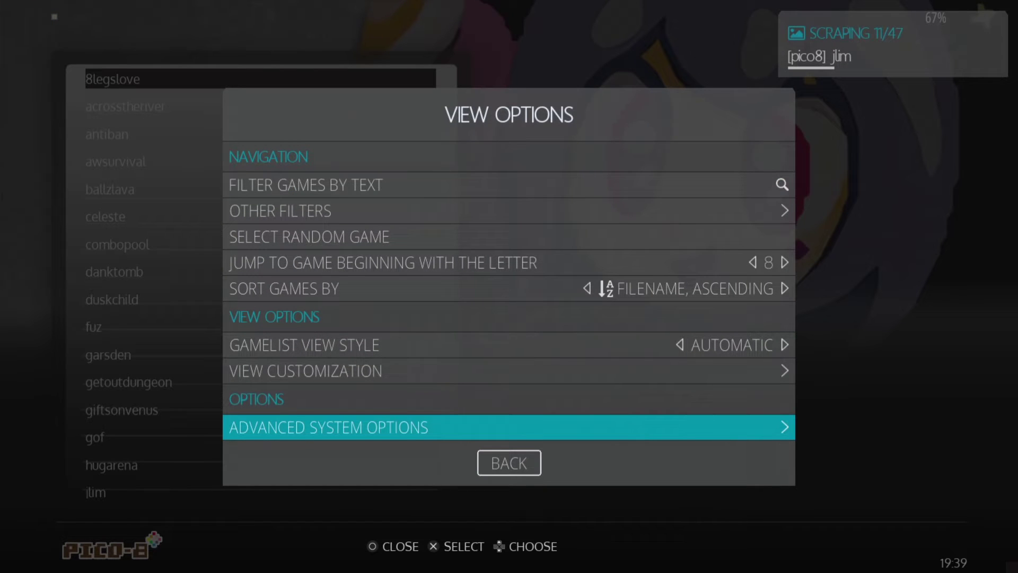
- Set the PICO-8 system's emulator to LIBRETRO: RETRO8 in Advanced System Options
{"action": "key", "text": "Return"}
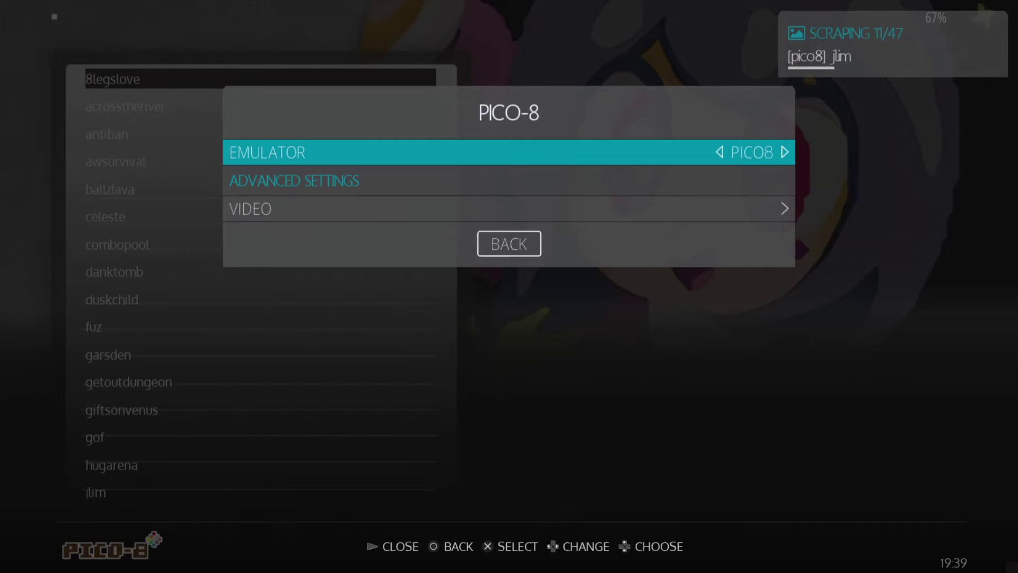
{"action": "key", "text": "Return"}
{"action": "key", "text": "Up"}
{"action": "key", "text": "Up"}
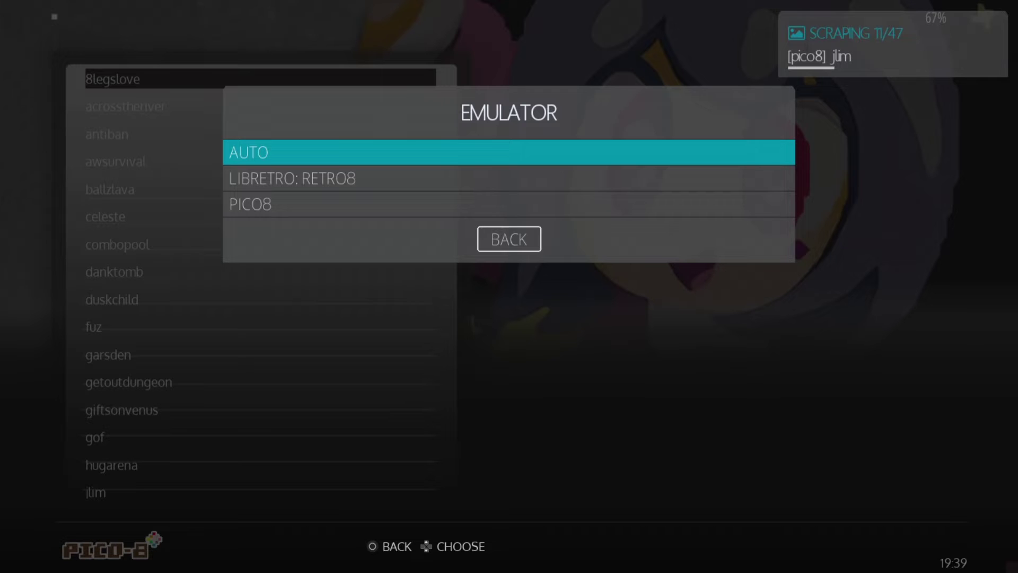
{"action": "key", "text": "Return"}
{"action": "key", "text": "Return"}
{"action": "key", "text": "Down"}
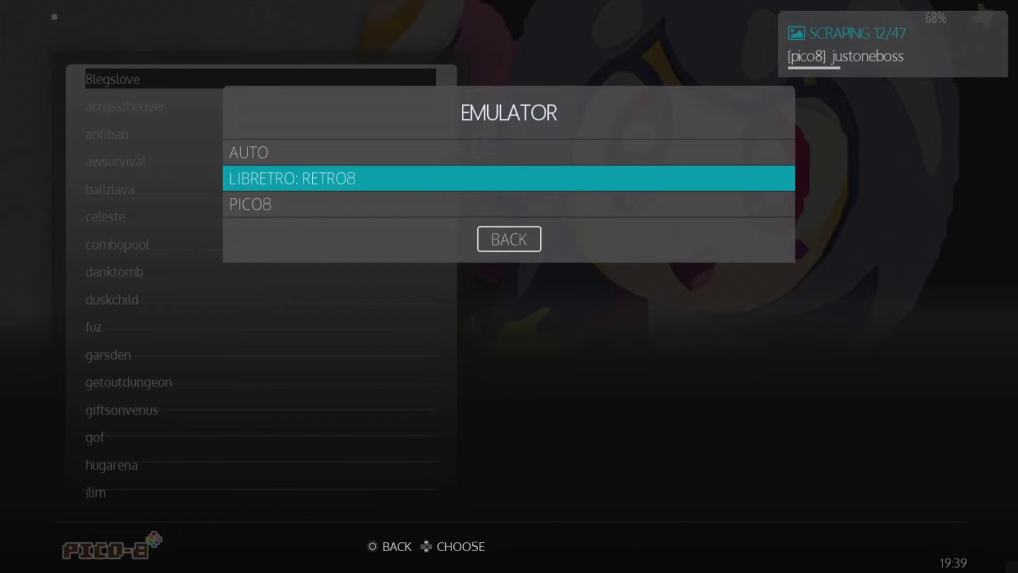
{"action": "key", "text": "Return"}
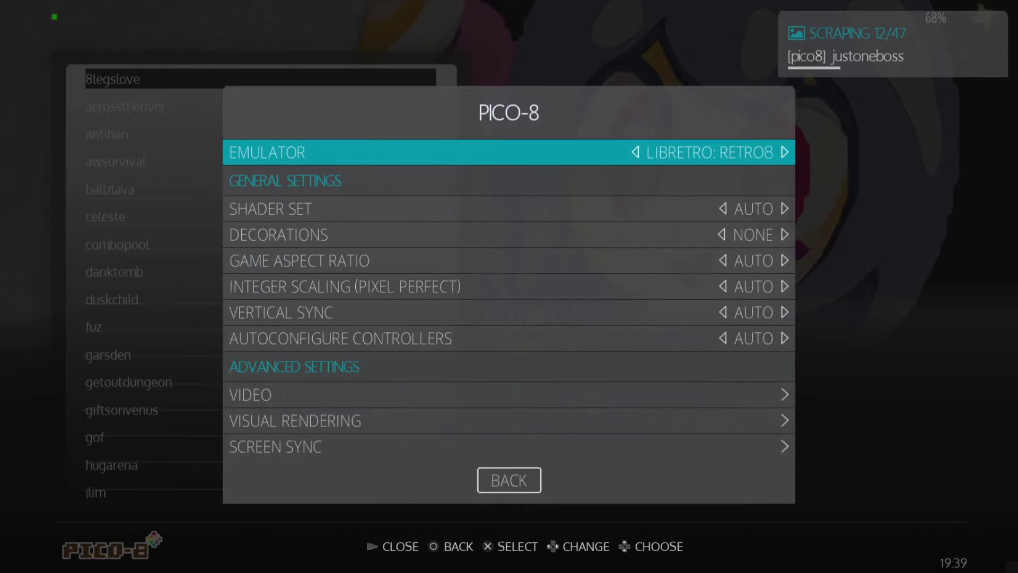
- Return to the PICO-8 game list and move down to celeste
{"action": "key", "text": "Escape"}
{"action": "key", "text": "Down"}
{"action": "key", "text": "Down"}
{"action": "key", "text": "Down"}
{"action": "key", "text": "Down"}
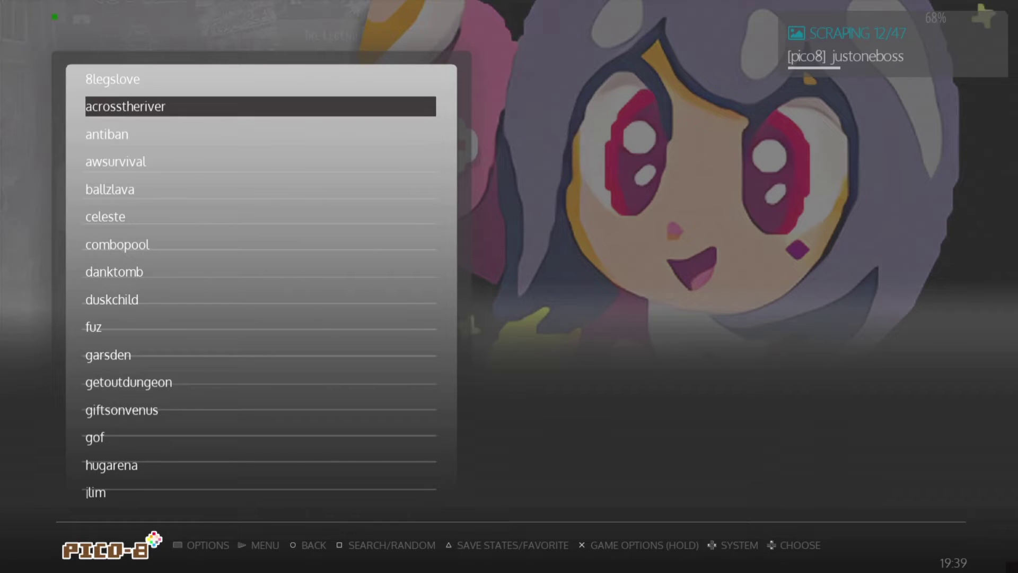
{"action": "key", "text": "Down"}
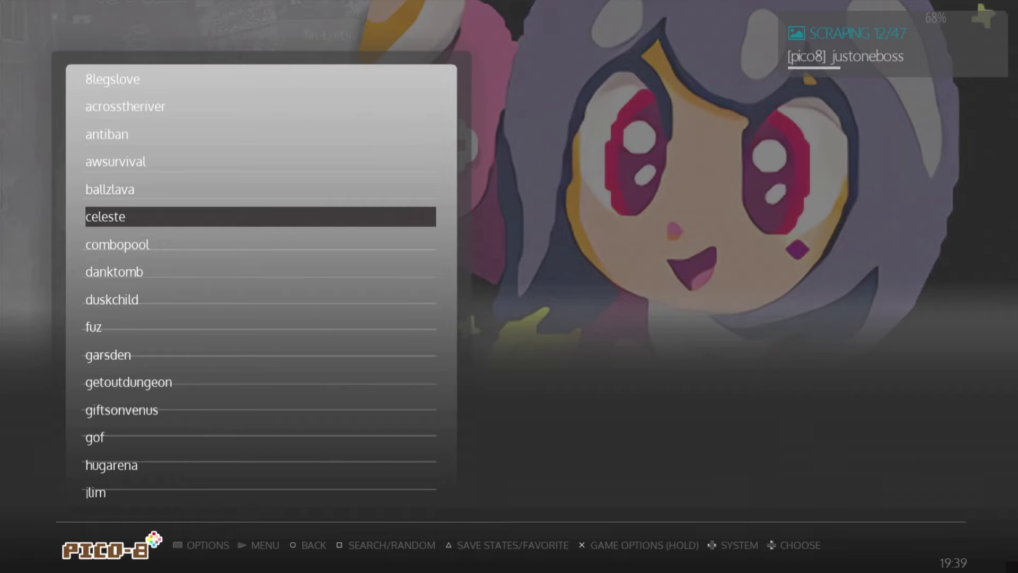
- Launch Celeste, exit back, and browse past Dank Tomb, fuz and Göf to giftsonvenus
{"action": "key", "text": "Return"}
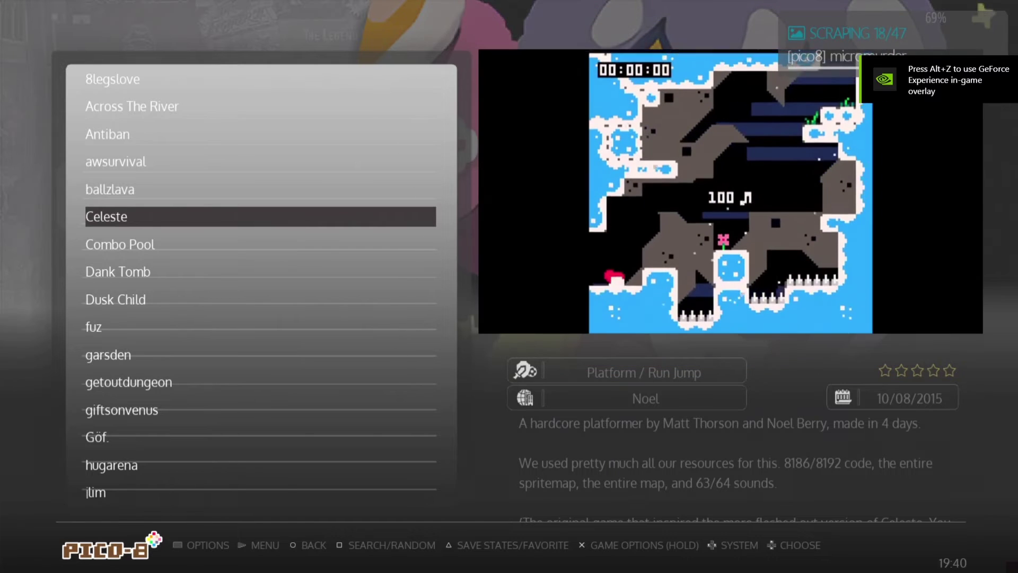
{"action": "key", "text": "Up"}
{"action": "key", "text": "Down"}
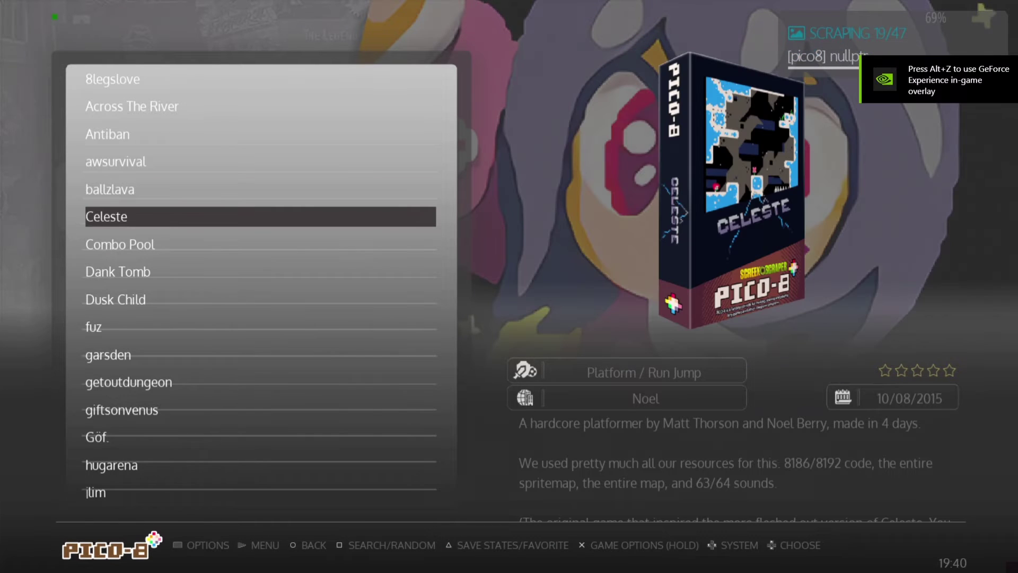
{"action": "key", "text": "Down"}
{"action": "key", "text": "Down"}
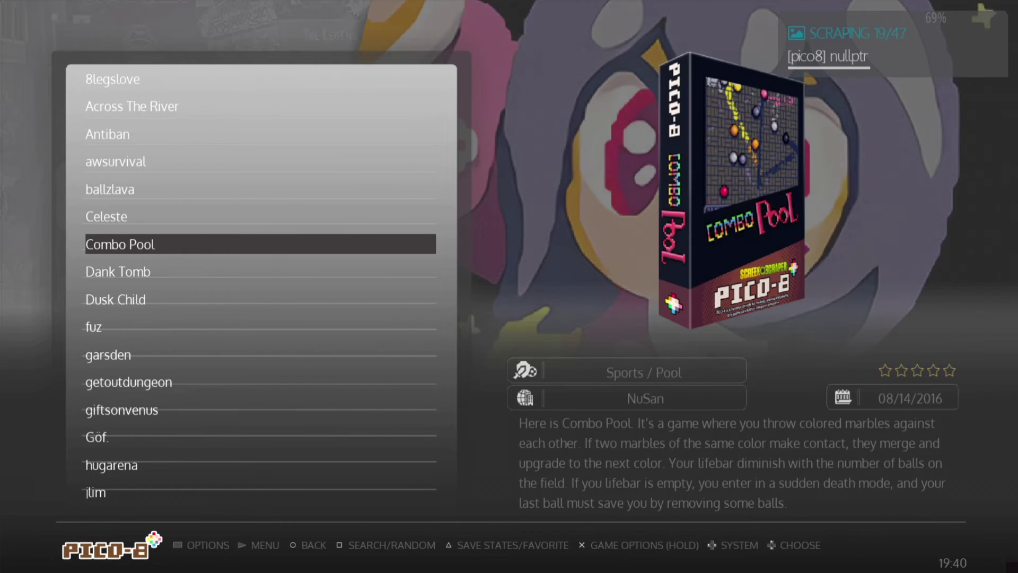
{"action": "key", "text": "Down"}
{"action": "key", "text": "Down"}
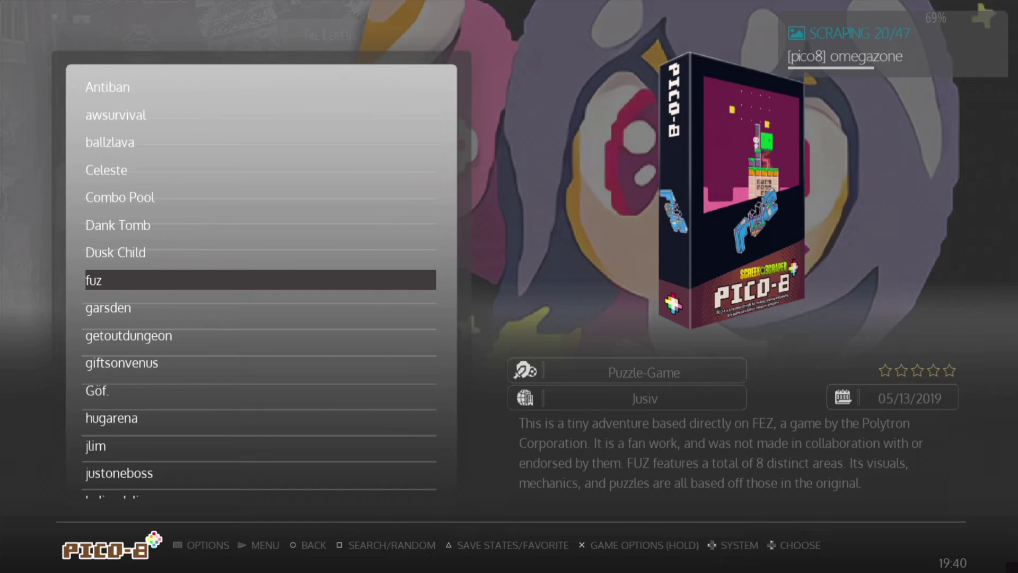
{"action": "key", "text": "Down"}
{"action": "key", "text": "Down"}
{"action": "key", "text": "Down"}
{"action": "key", "text": "Down"}
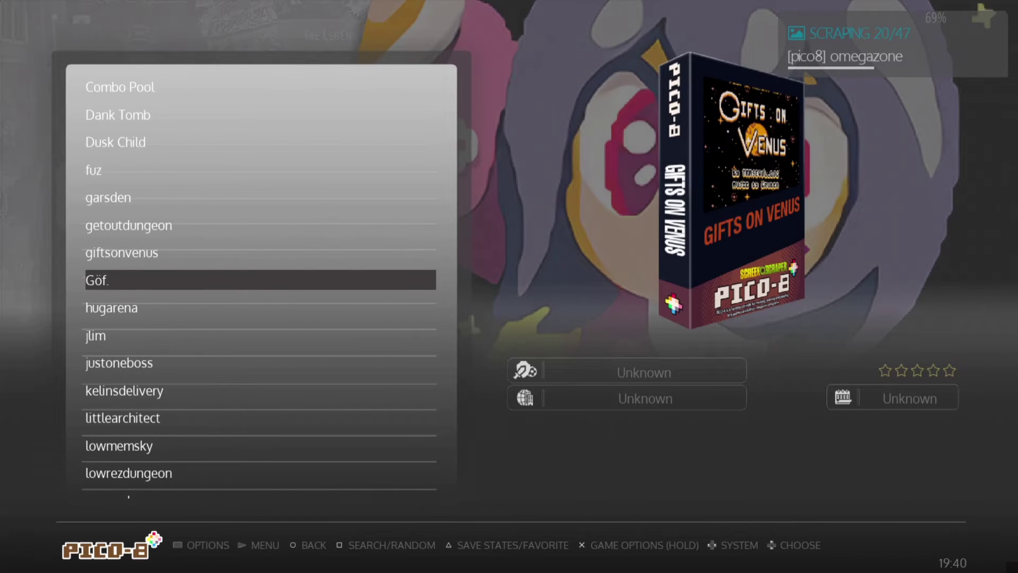
{"action": "key", "text": "Up"}
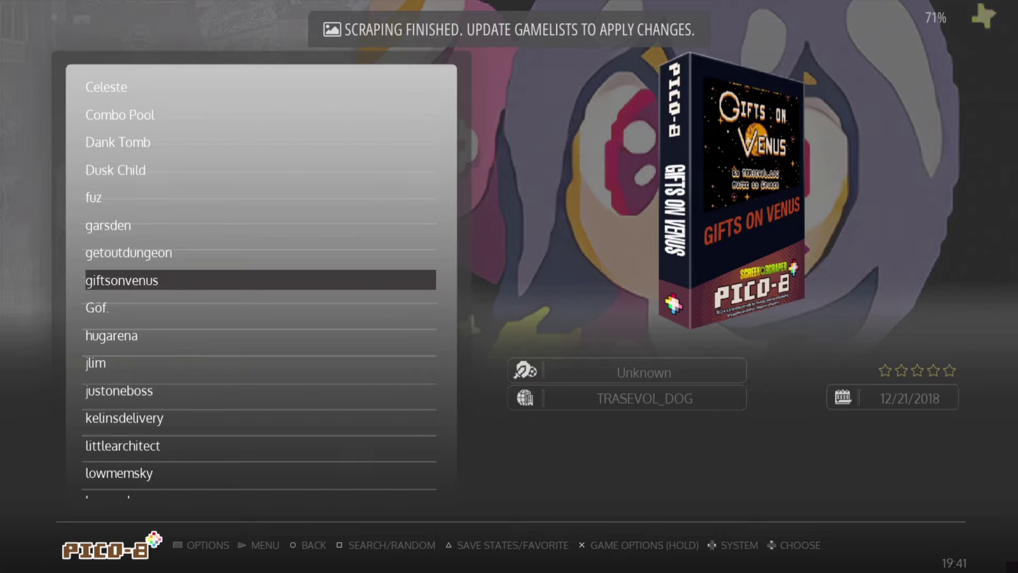
- Update the gamelists from Game Settings, confirming Yes
{"action": "key", "text": "Escape"}
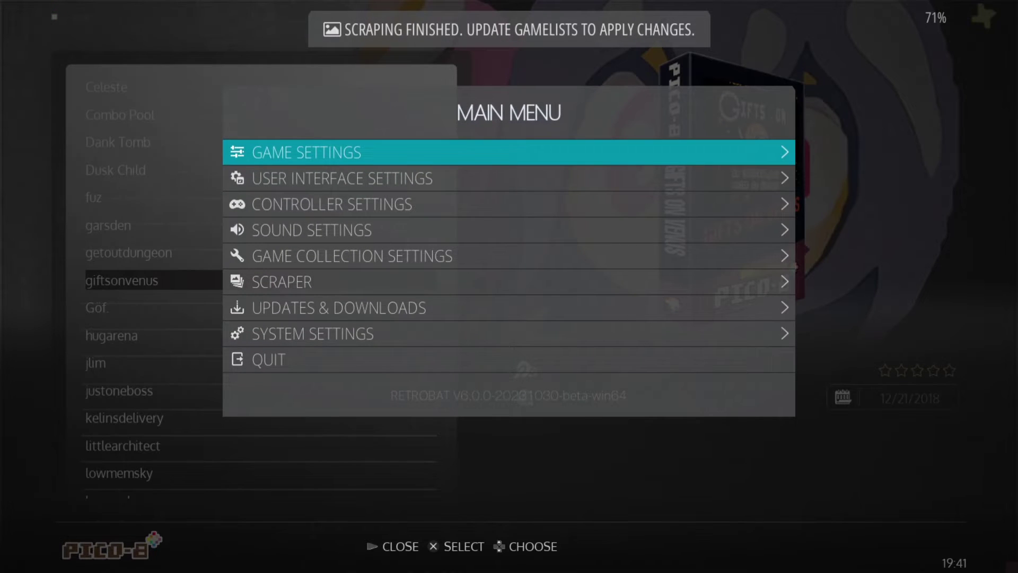
{"action": "key", "text": "Return"}
{"action": "key", "text": "Return"}
{"action": "key", "text": "Return"}
{"action": "key", "text": "Down"}
{"action": "key", "text": "Down"}
{"action": "key", "text": "Down"}
{"action": "key", "text": "Down"}
{"action": "key", "text": "Down"}
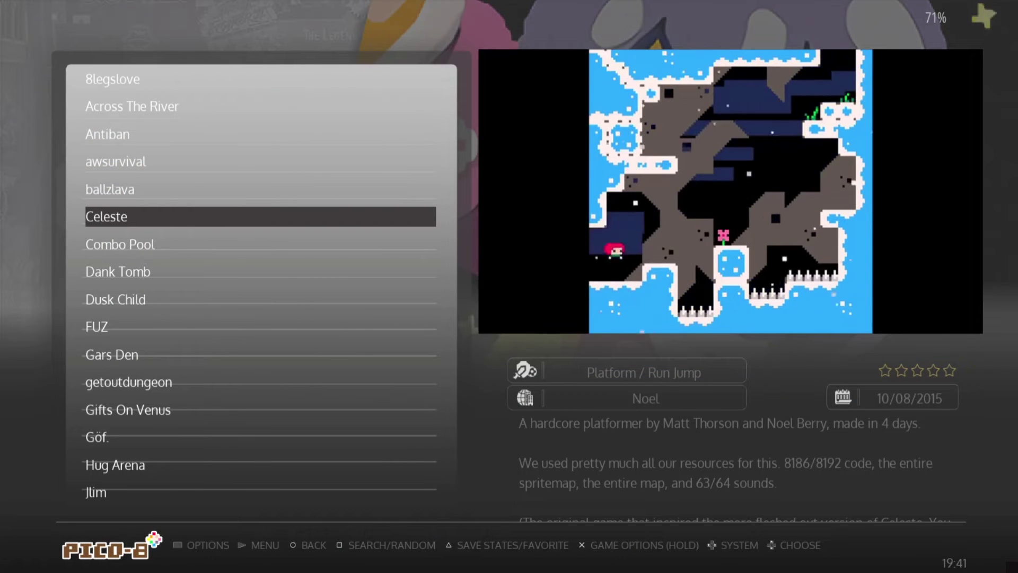
- Browse the reloaded list through Combo Pool, Dank Tomb, Dusk Child and FUZ, then open View Options
{"action": "key", "text": "Down"}
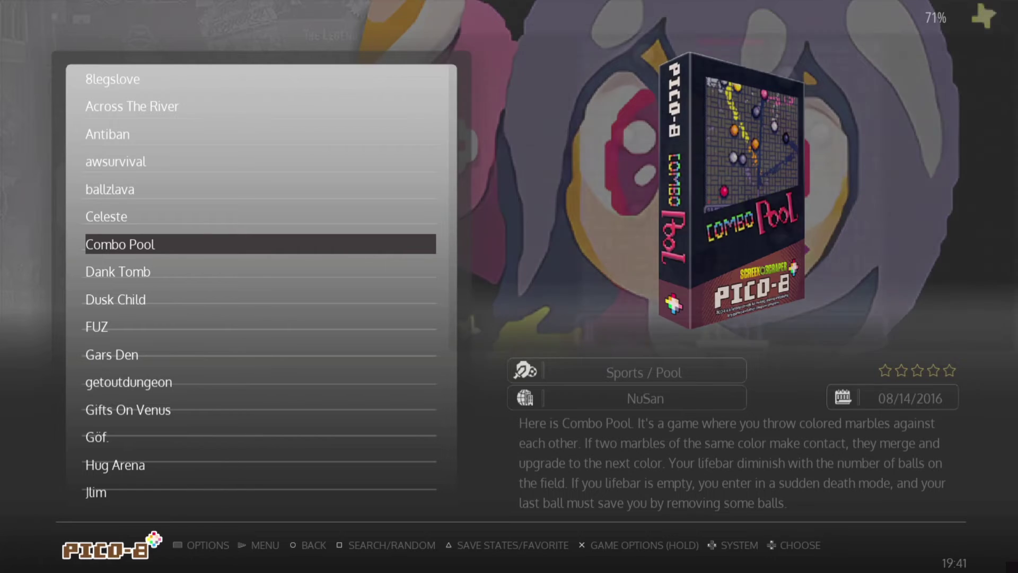
{"action": "key", "text": "Down"}
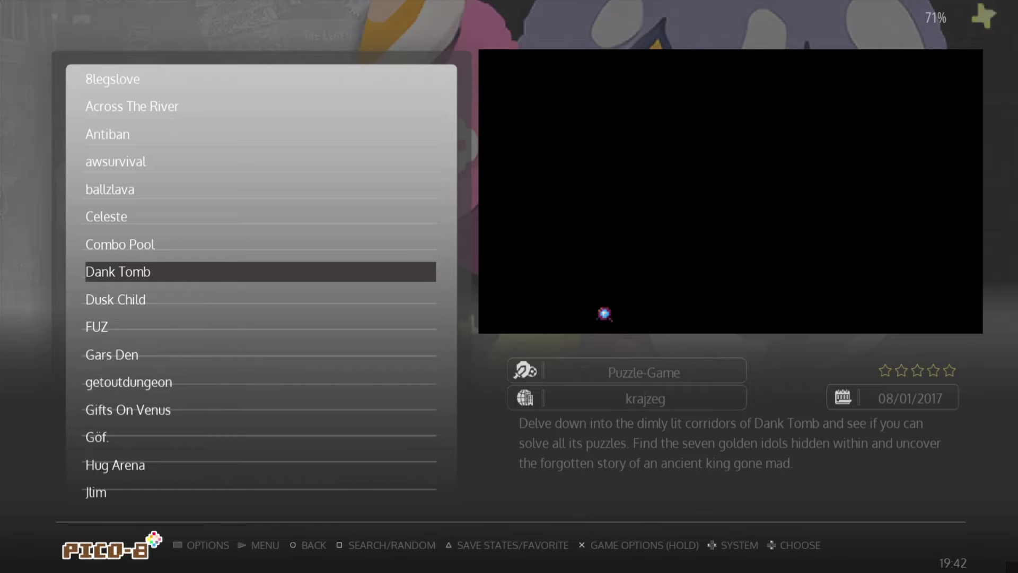
{"action": "key", "text": "Down"}
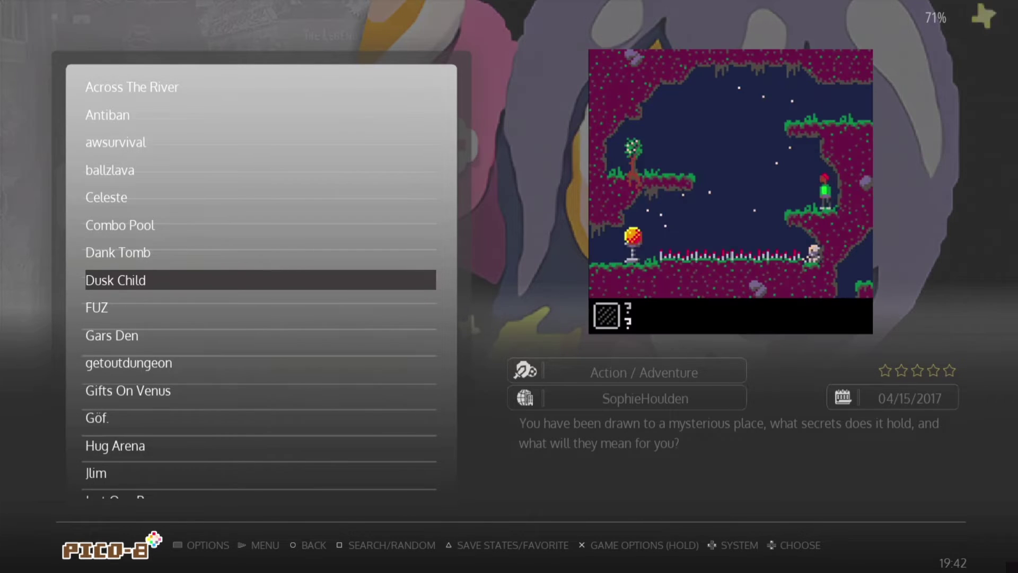
{"action": "key", "text": "Down"}
{"action": "key", "text": "Down"}
{"action": "key", "text": "Down"}
{"action": "key", "text": "Up"}
{"action": "key", "text": "Up"}
{"action": "key", "text": "Up"}
{"action": "key", "text": "Up"}
{"action": "key", "text": "Up"}
{"action": "key", "text": "Up"}
{"action": "key", "text": "Up"}
{"action": "key", "text": "Up"}
{"action": "key", "text": "Up"}
{"action": "key", "text": "Up"}
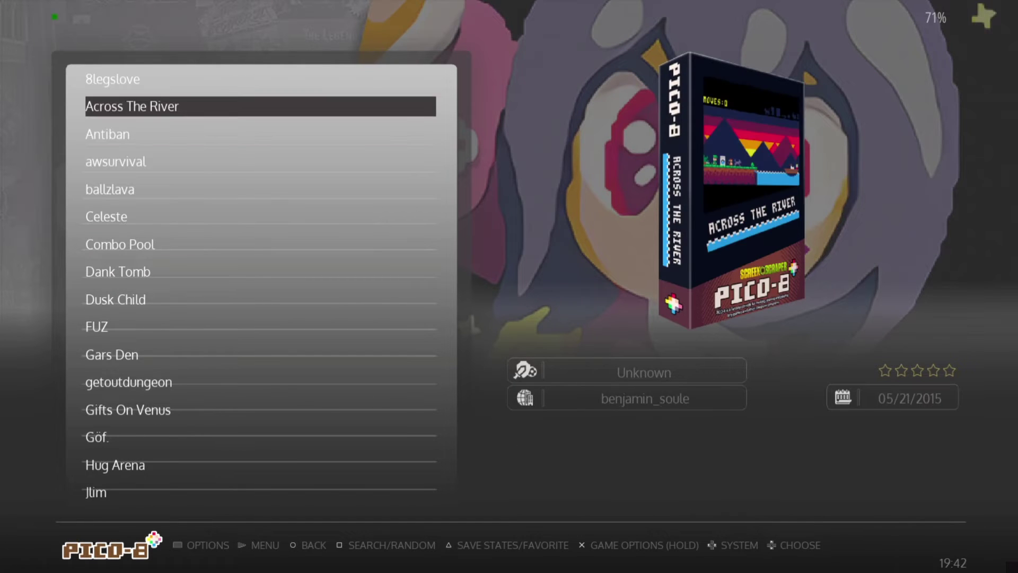
{"action": "key", "text": "F2"}
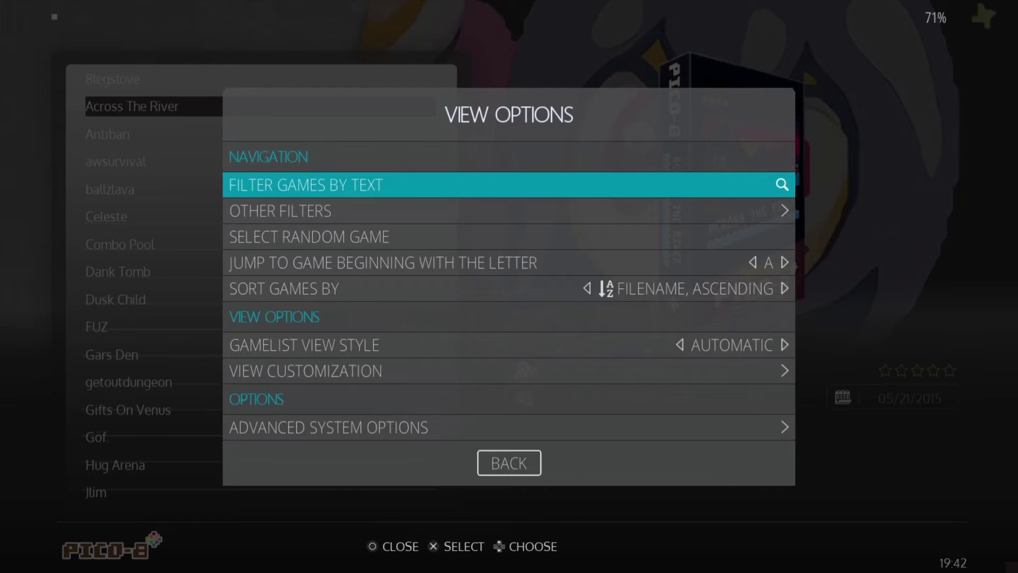
- Open the PICO-8 Advanced System Options and highlight the PICO8 emulator choice
{"action": "key", "text": "Up"}
{"action": "key", "text": "Up"}
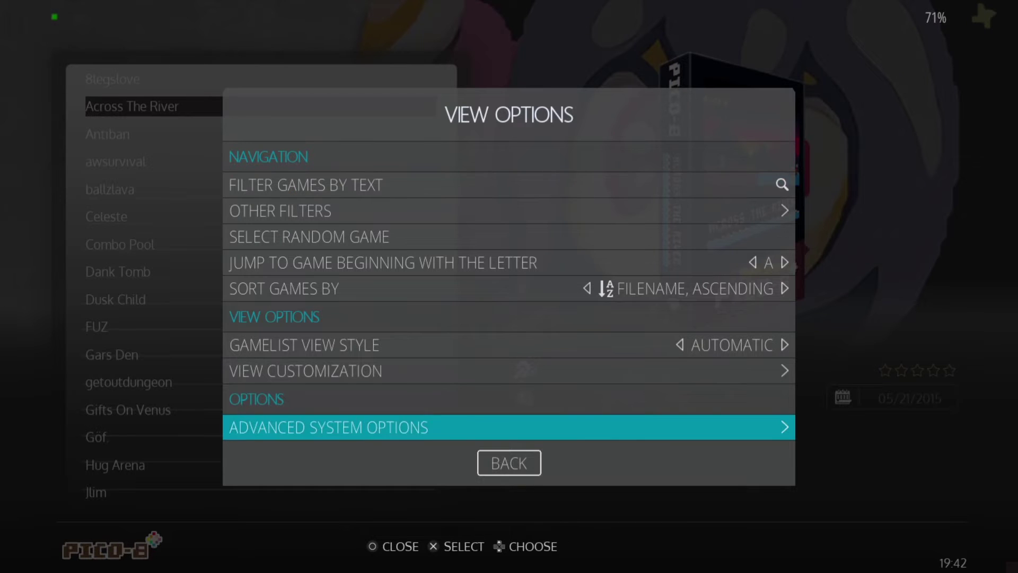
{"action": "key", "text": "Return"}
{"action": "key", "text": "Return"}
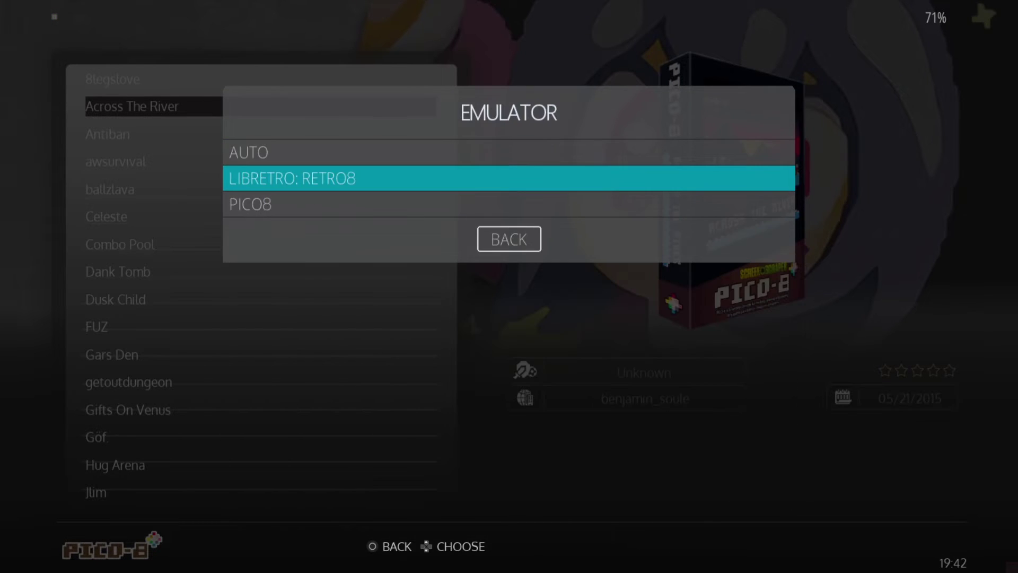
{"action": "key", "text": "Down"}
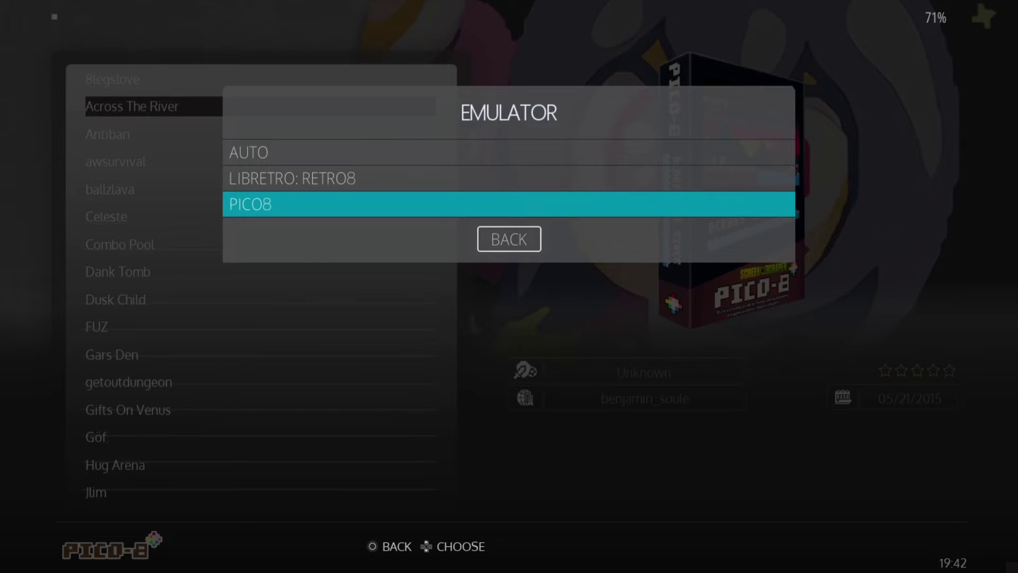
- Choose PICO8 as the emulator and set Video > Force Fullscreen to YES
{"action": "key", "text": "Return"}
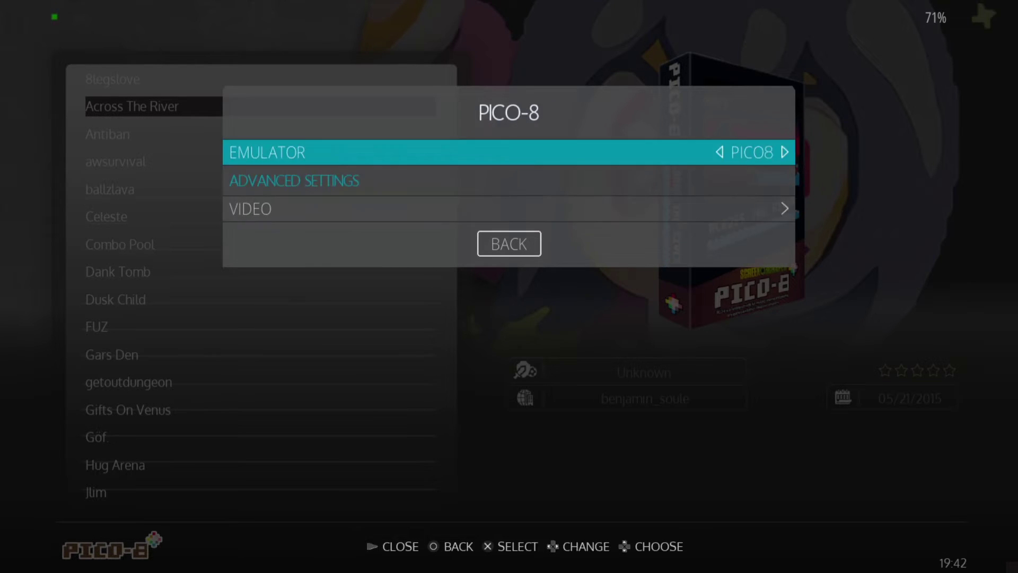
{"action": "key", "text": "Down"}
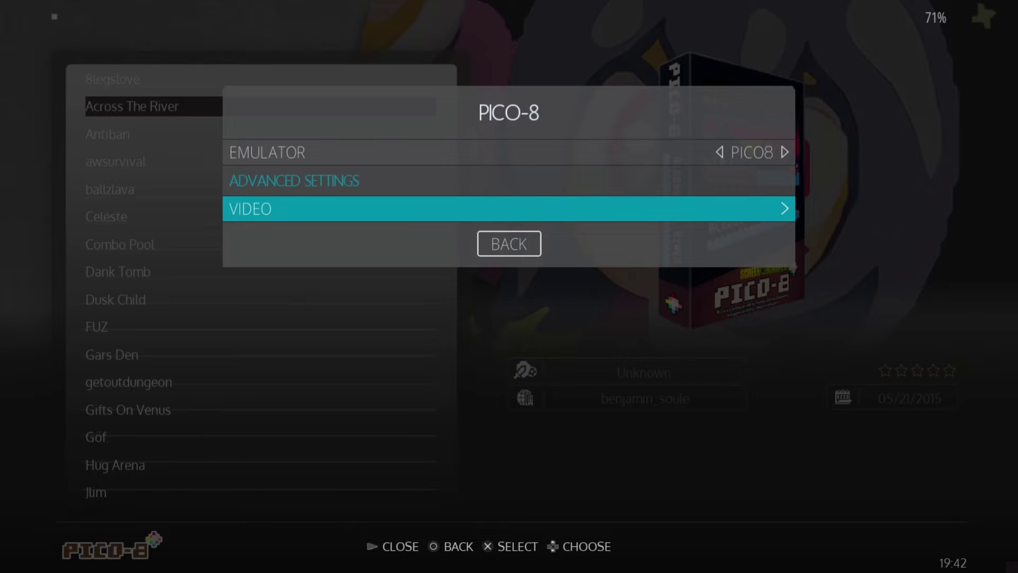
{"action": "key", "text": "Return"}
{"action": "key", "text": "Down"}
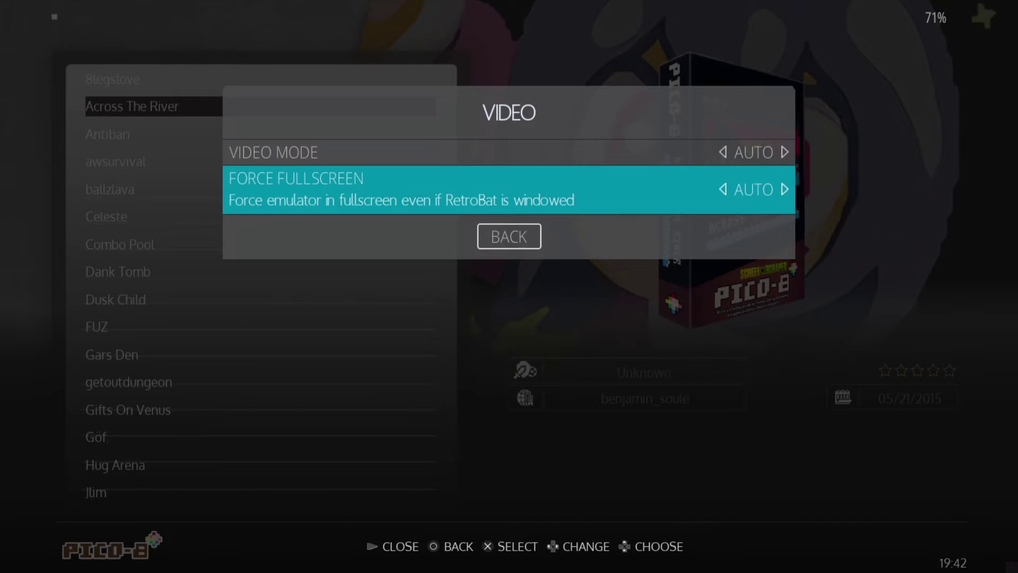
{"action": "key", "text": "Return"}
{"action": "key", "text": "Down"}
{"action": "key", "text": "Down"}
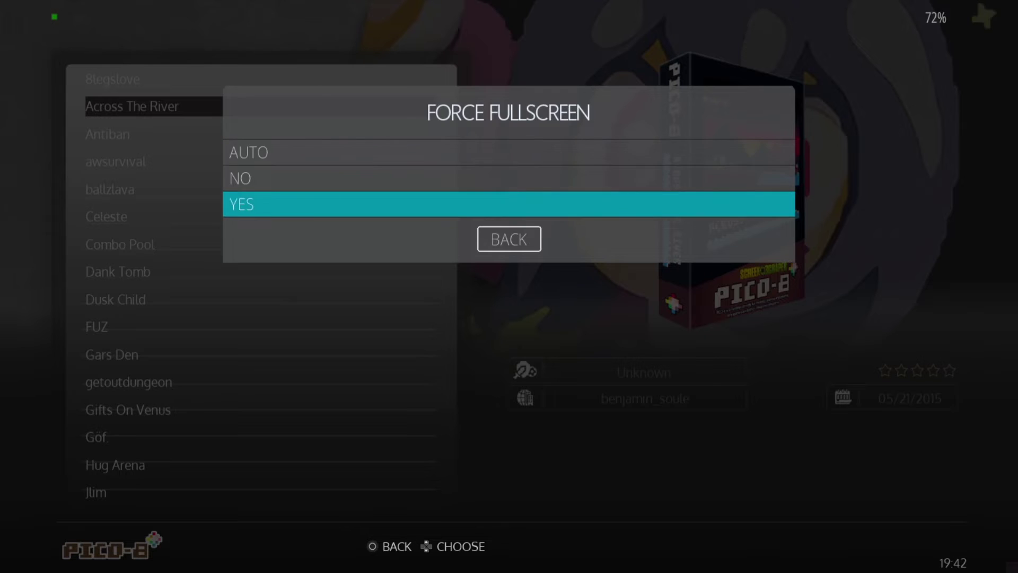
{"action": "key", "text": "Return"}
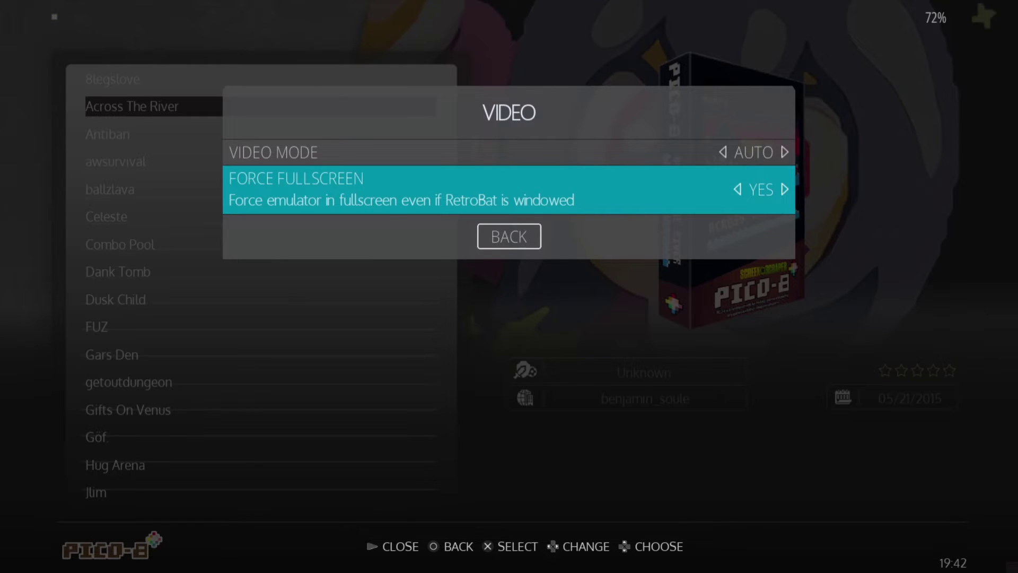
- Check the video mode choices, then back out to the game list at Celeste
{"action": "key", "text": "Up"}
{"action": "key", "text": "Return"}
{"action": "key", "text": "Return"}
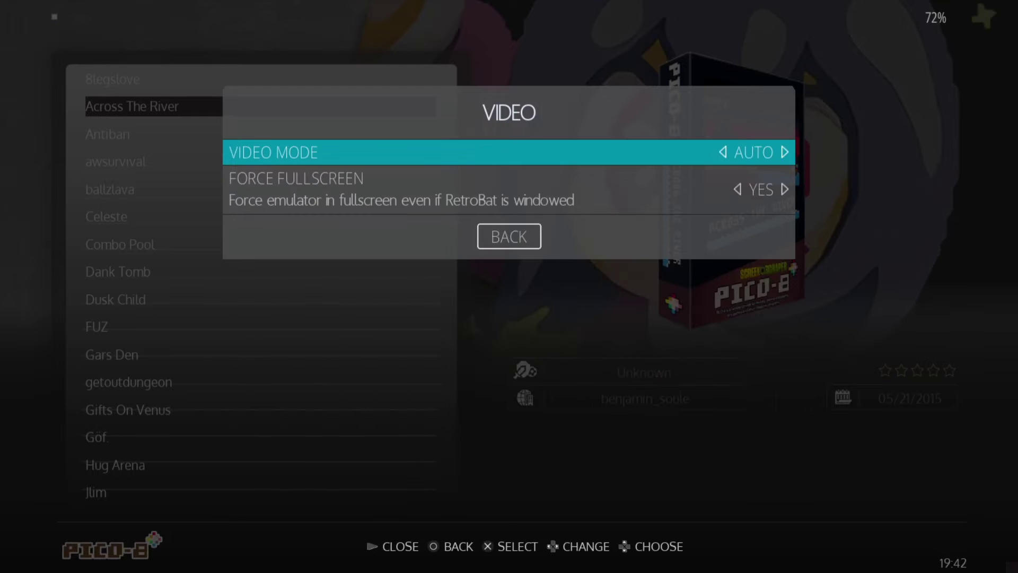
{"action": "key", "text": "Escape"}
{"action": "key", "text": "Escape"}
{"action": "key", "text": "Escape"}
{"action": "key", "text": "Down"}
{"action": "key", "text": "Down"}
{"action": "key", "text": "Down"}
{"action": "key", "text": "Down"}
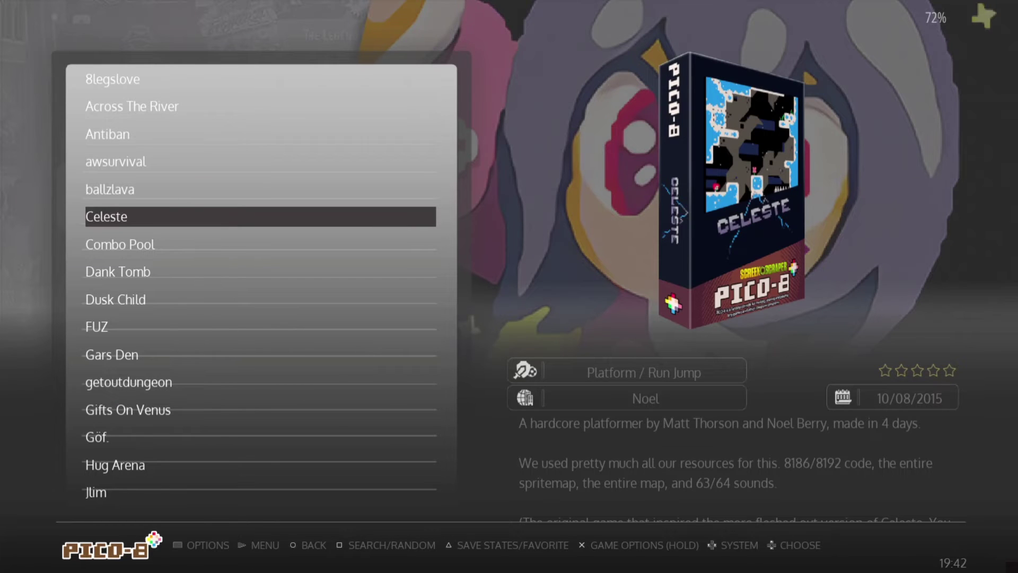
- Launch Celeste fullscreen, start the game, and jump Madeline across the cave's rock ledges
{"action": "key", "text": "Return"}
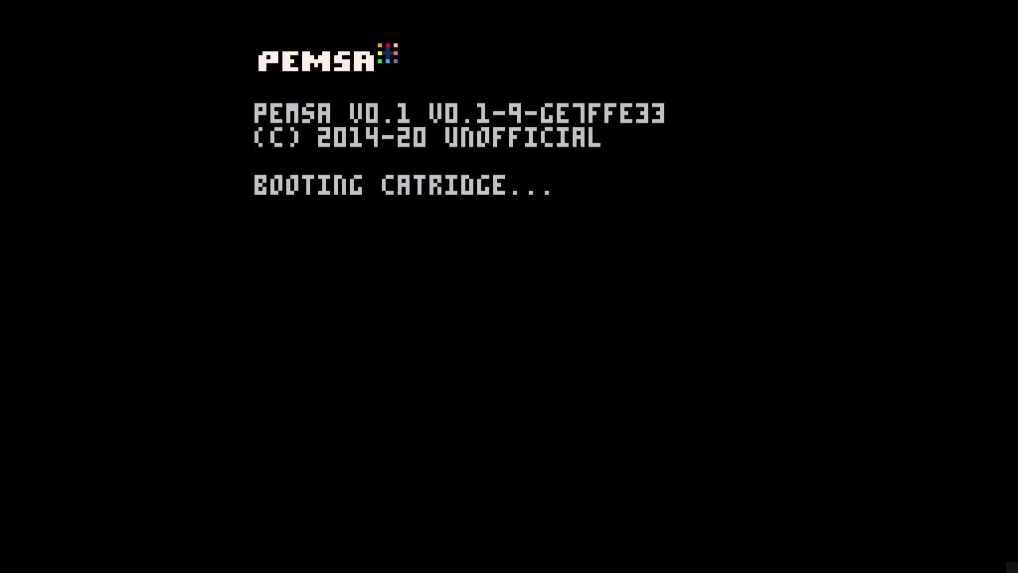
{"action": "key", "text": "x"}
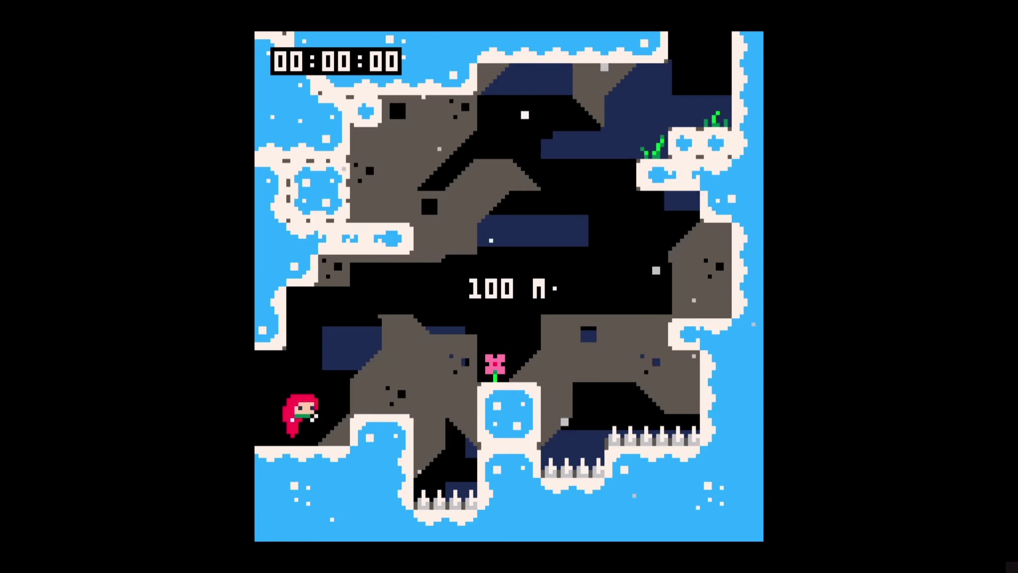
{"action": "key", "text": "c"}
{"action": "key", "text": "Right"}
{"action": "key", "text": "c"}
{"action": "key", "text": "c"}
{"action": "key", "text": "c"}
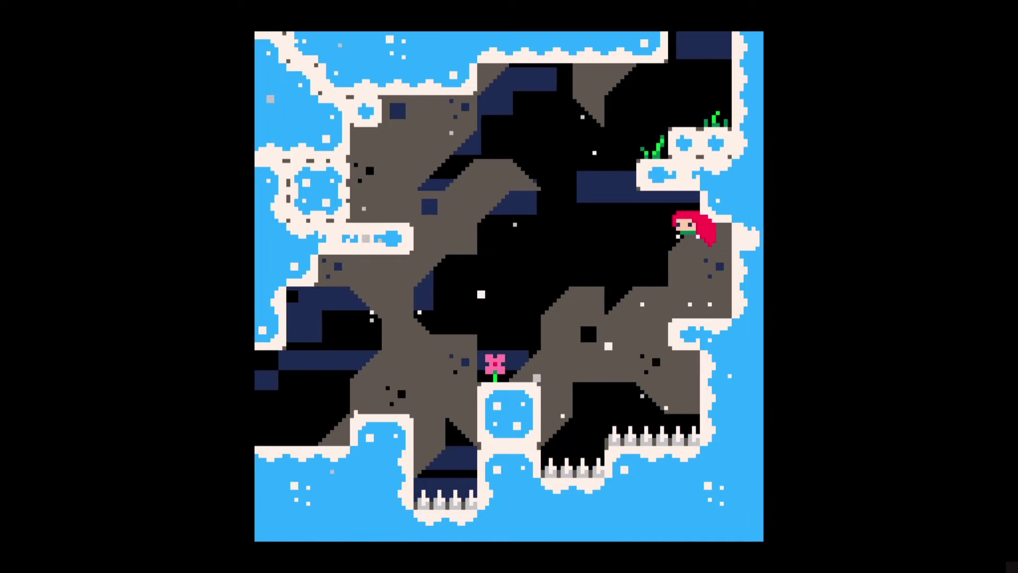
{"action": "key", "text": "Left"}
{"action": "key", "text": "c"}
{"action": "key", "text": "Right"}
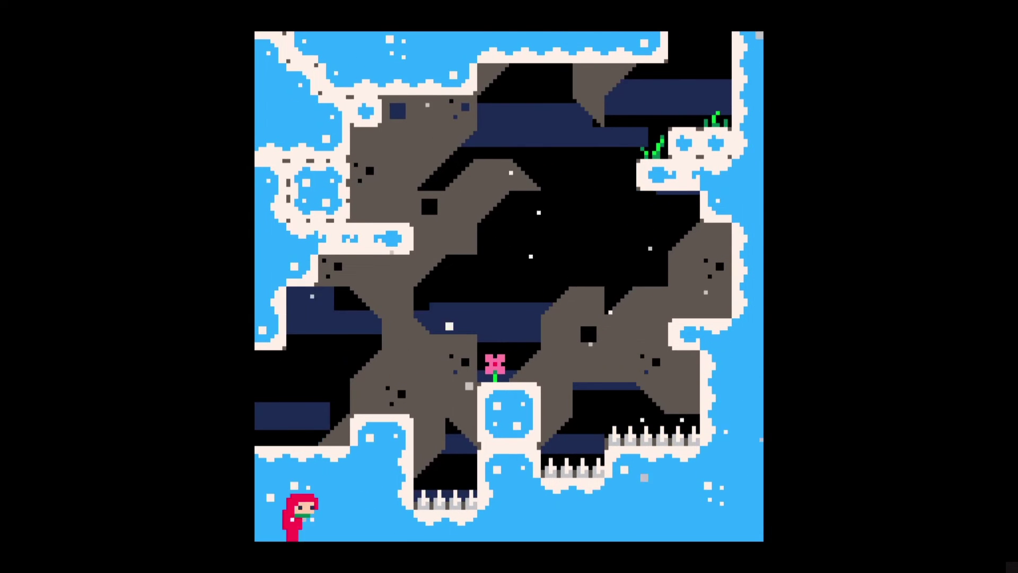
{"action": "key", "text": "c"}
{"action": "key", "text": "Right"}
{"action": "key", "text": "c"}
{"action": "key", "text": "Right"}
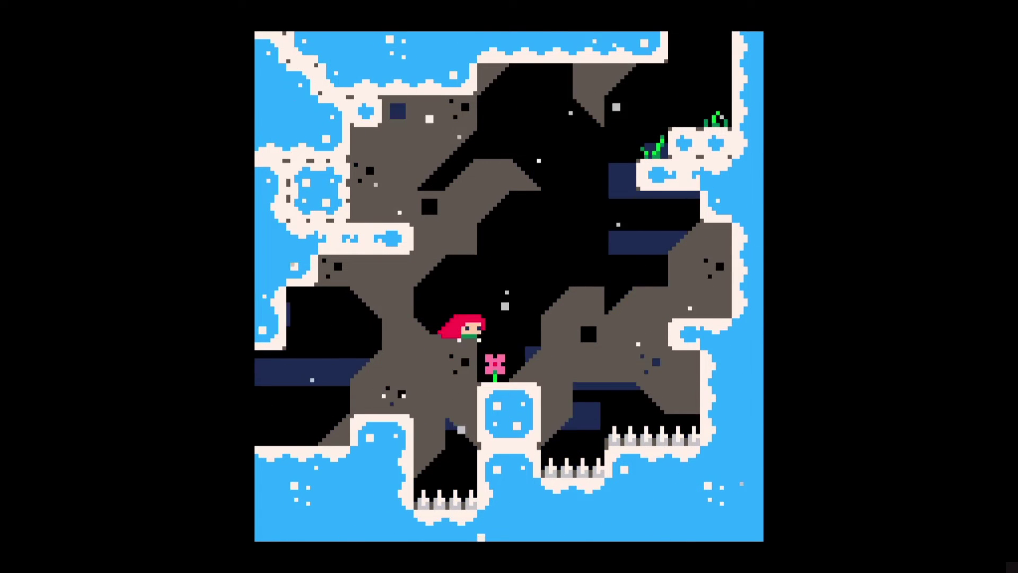
{"action": "key", "text": "c"}
{"action": "key", "text": "Left"}
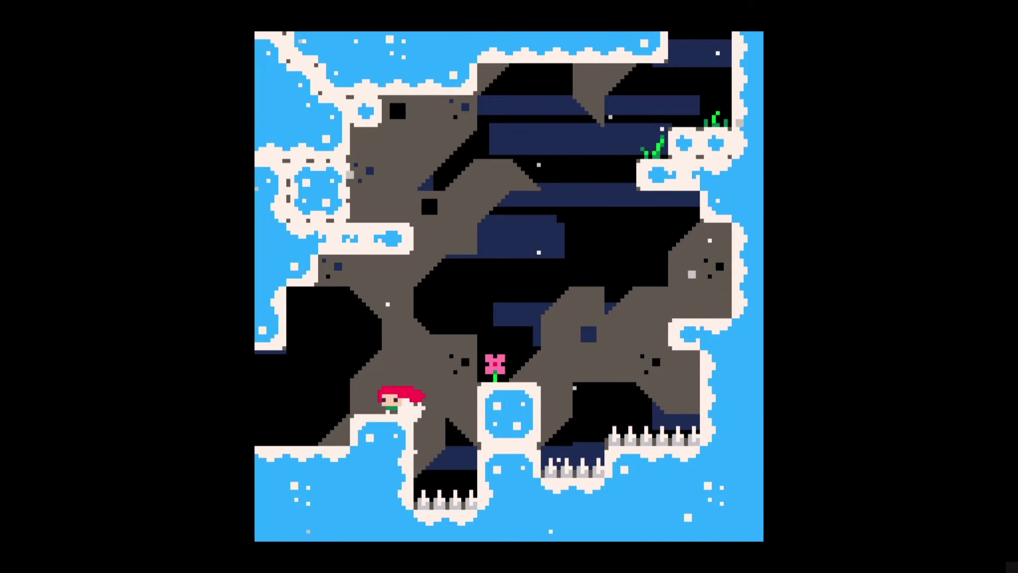
{"action": "key", "text": "c"}
{"action": "key", "text": "Right"}
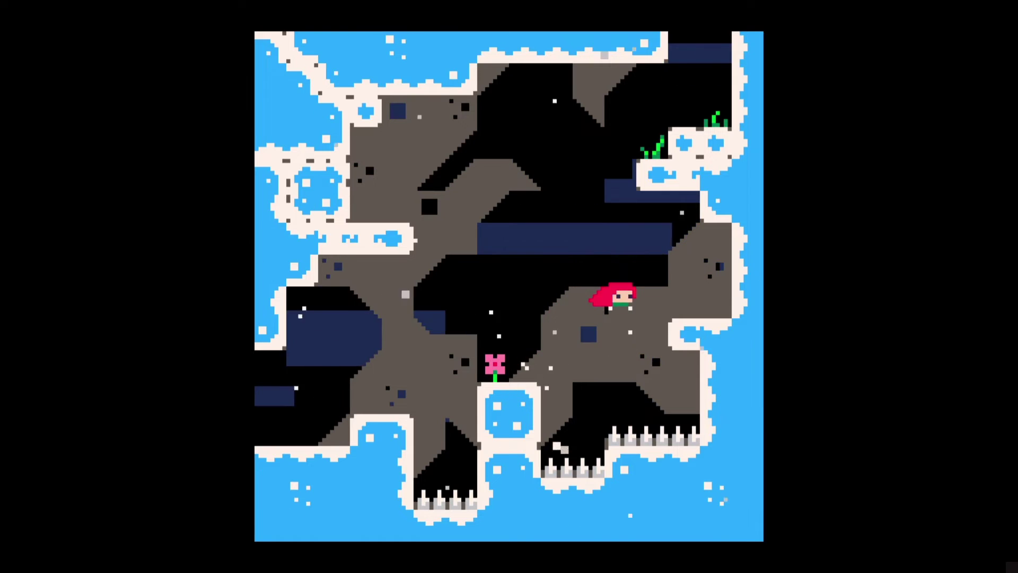
- Keep jumping Madeline around the cave between the right-wall ledge and the left wall
{"action": "key", "text": "Left"}
{"action": "key", "text": "Right"}
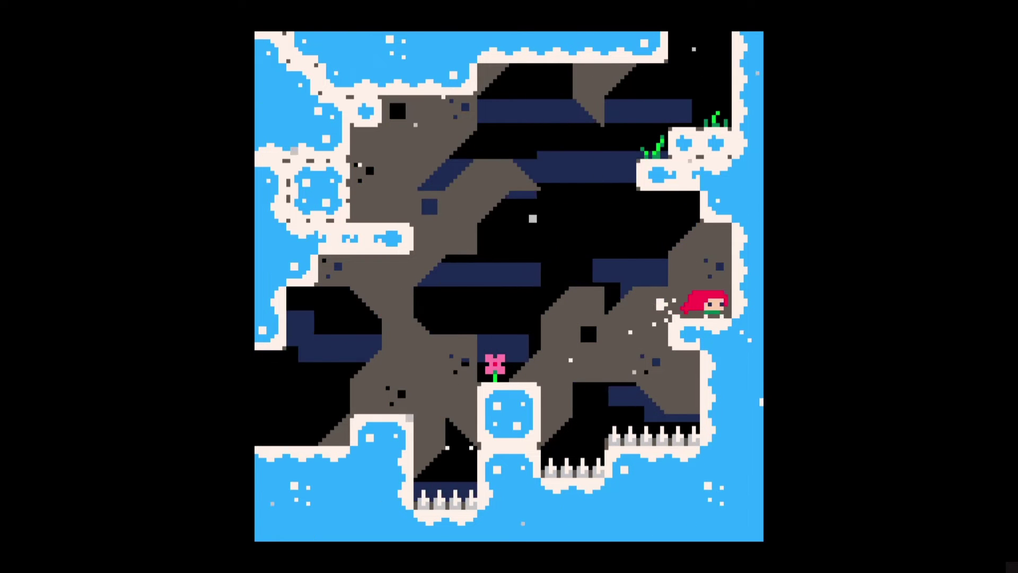
{"action": "key", "text": "Left"}
{"action": "key", "text": "c"}
{"action": "key", "text": "Right"}
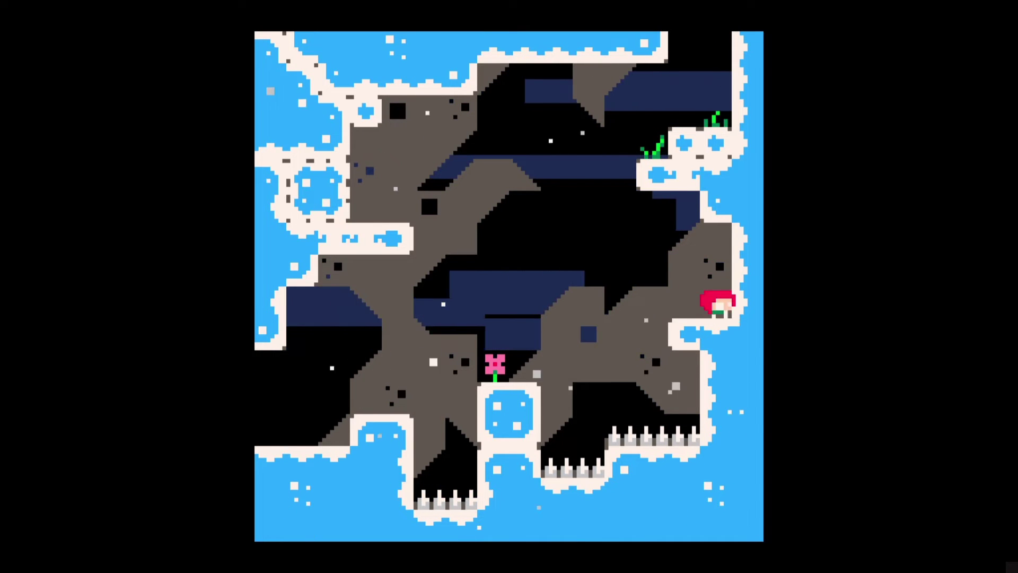
{"action": "key", "text": "Left"}
{"action": "key", "text": "c"}
{"action": "key", "text": "Right"}
{"action": "key", "text": "c"}
{"action": "key", "text": "Left"}
{"action": "key", "text": "c"}
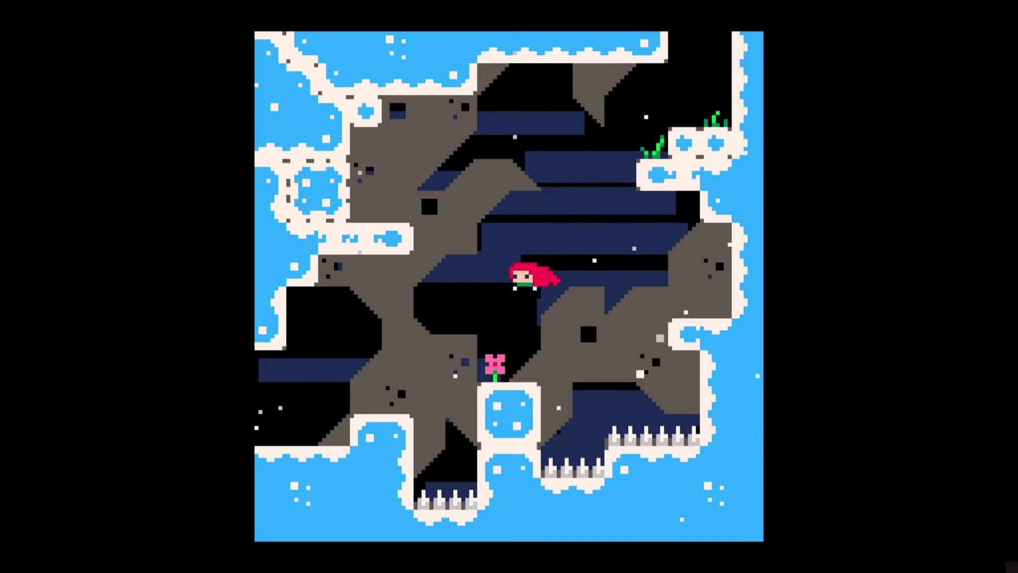
{"action": "key", "text": "Left"}
{"action": "key", "text": "c"}
{"action": "key", "text": "c"}
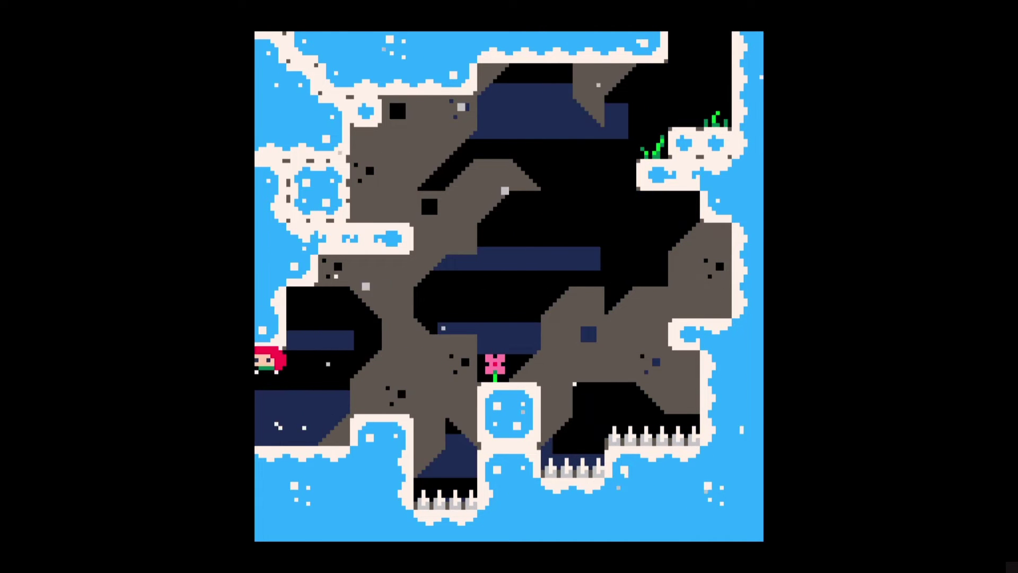
{"action": "key", "text": "Right"}
{"action": "key", "text": "Left"}
{"action": "key", "text": "c"}
{"action": "key", "text": "Right"}
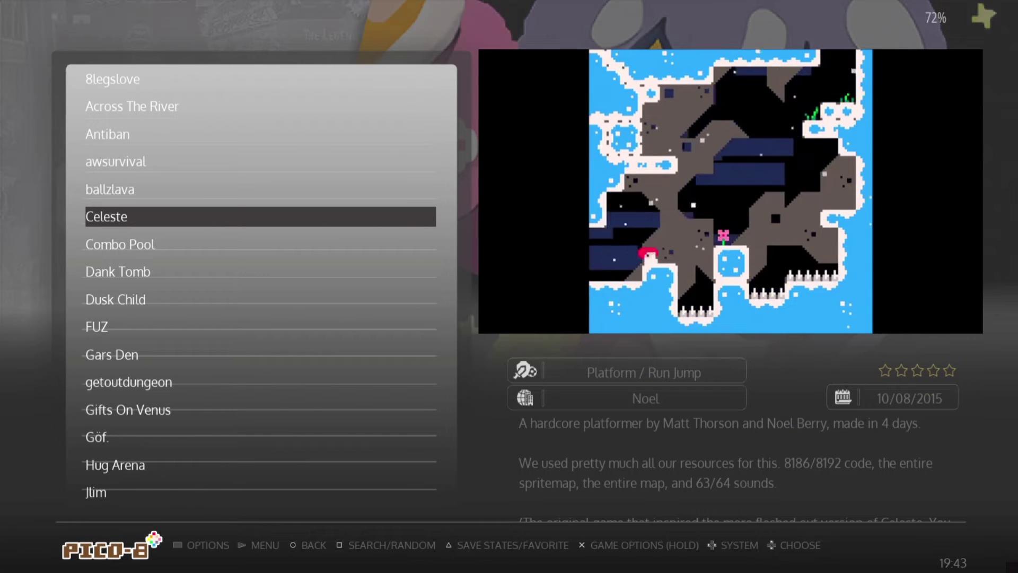
- Move down to Dank Tomb and launch it
{"action": "key", "text": "Down"}
{"action": "key", "text": "Down"}
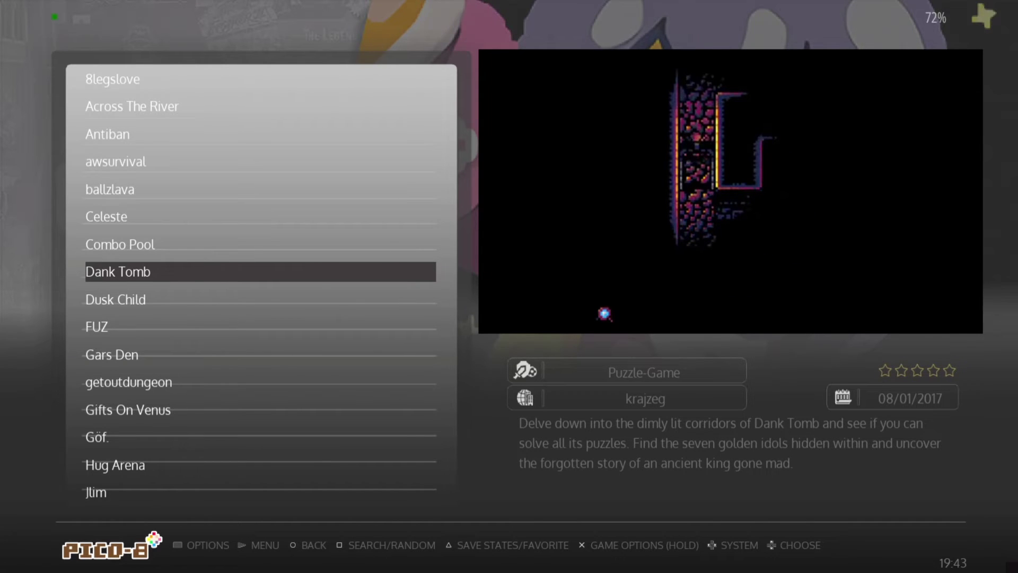
{"action": "key", "text": "Return"}
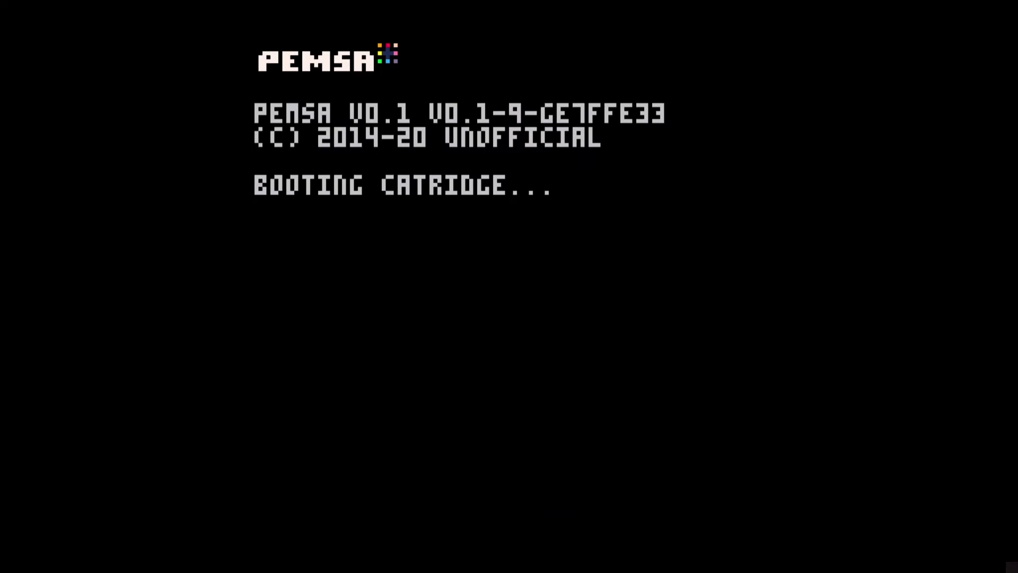
- Start Dank Tomb, take the red gem from the lit alcove, and insert it into the barred alcove
{"action": "key", "text": "x"}
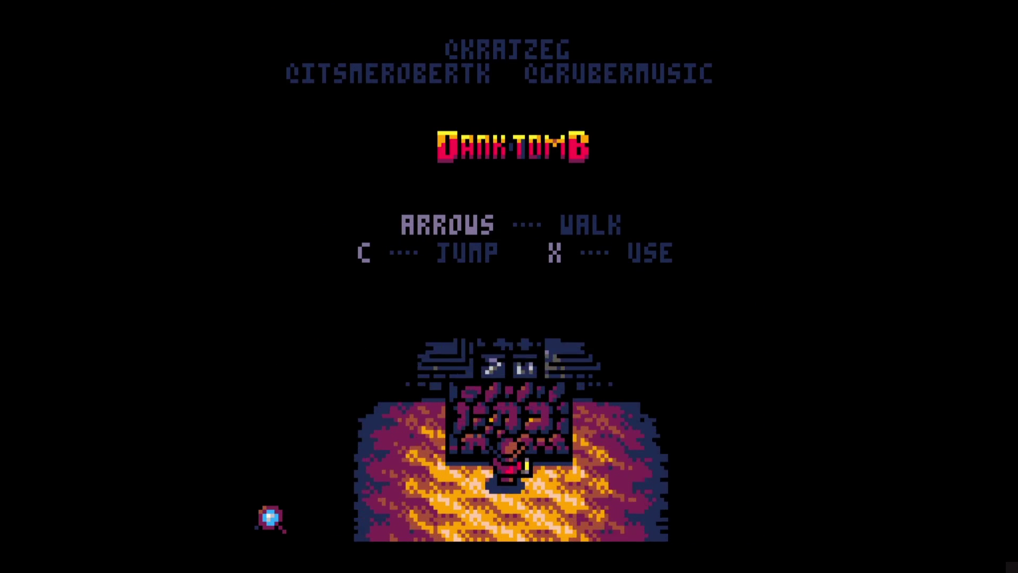
{"action": "key", "text": "Up"}
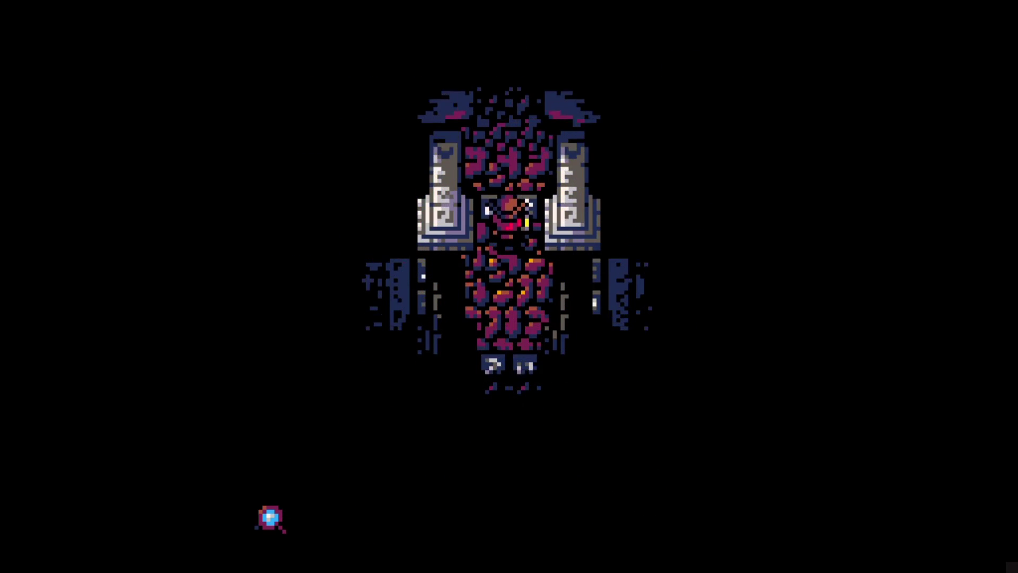
{"action": "key", "text": "Up"}
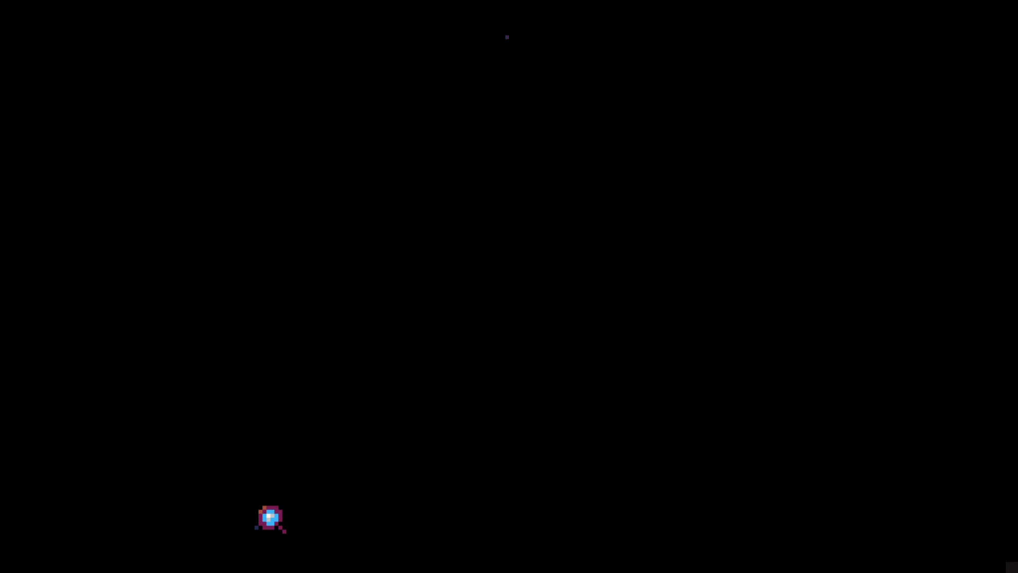
{"action": "key", "text": "Right"}
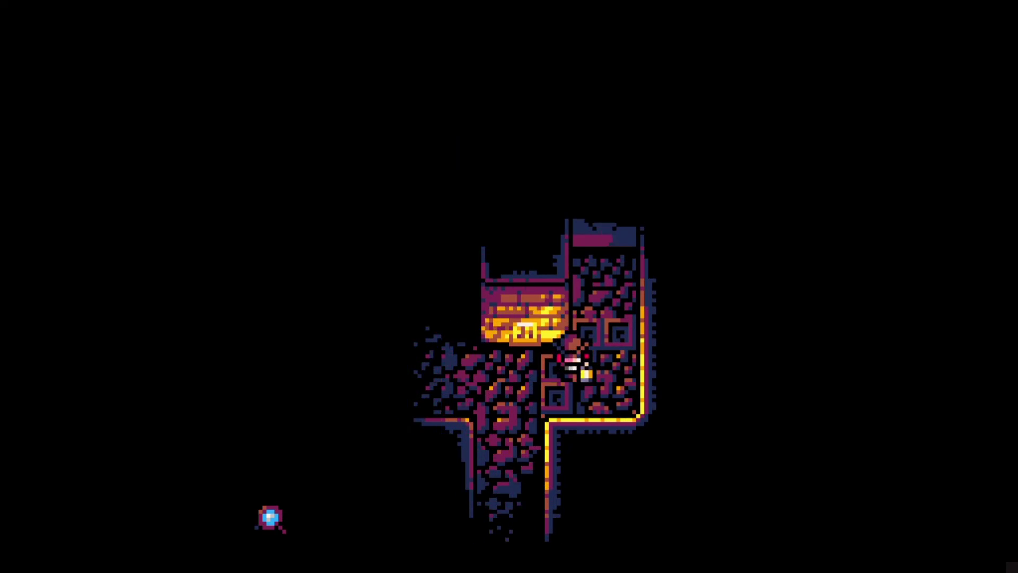
{"action": "key", "text": "Up"}
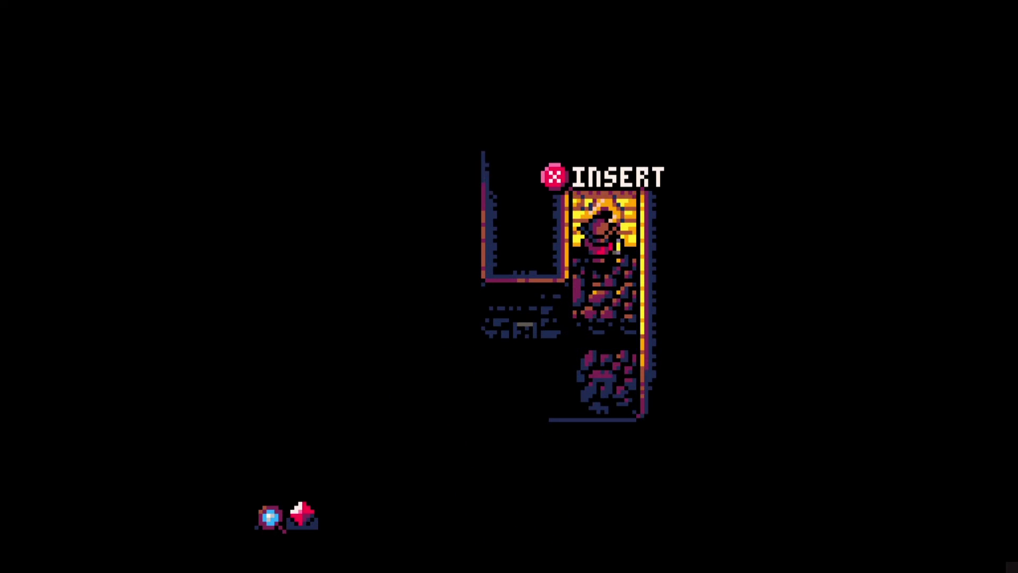
{"action": "key", "text": "x"}
{"action": "key", "text": "Down"}
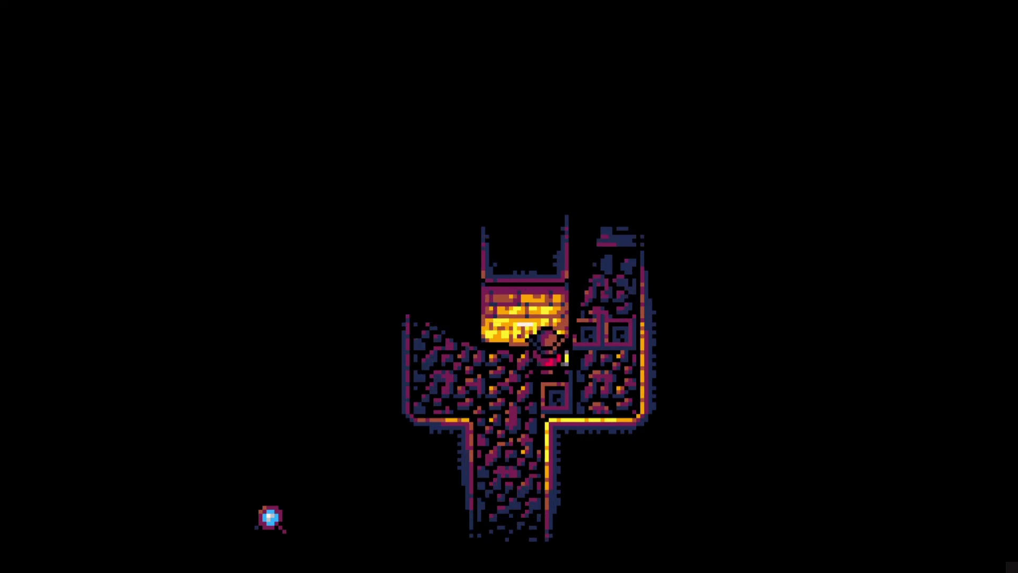
{"action": "key", "text": "Right"}
{"action": "key", "text": "Up"}
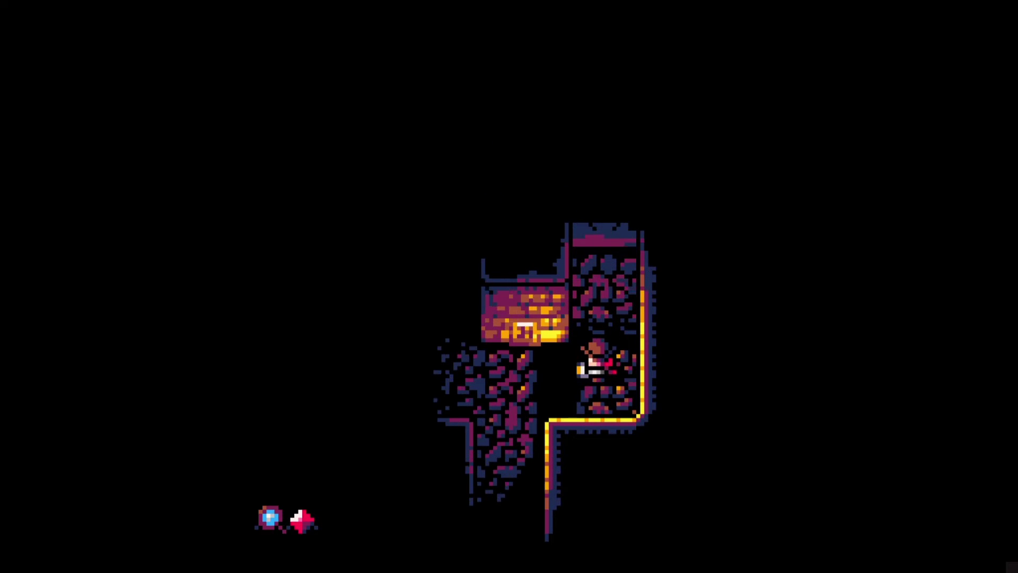
{"action": "key", "text": "Left"}
{"action": "key", "text": "Up"}
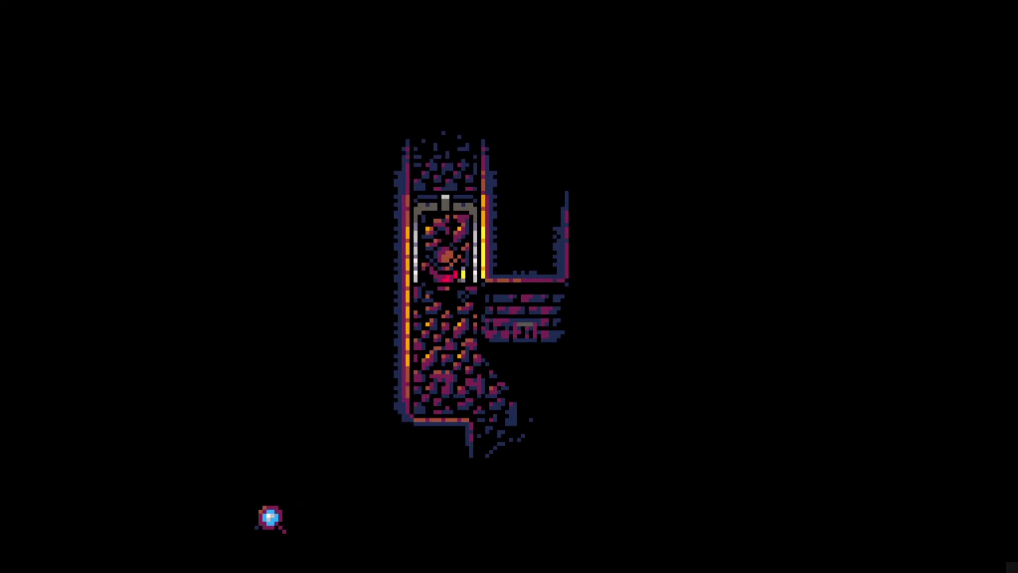
- Explore through the opened alcove up to the lit door, then exit and move the list to FUZ
{"action": "key", "text": "Up"}
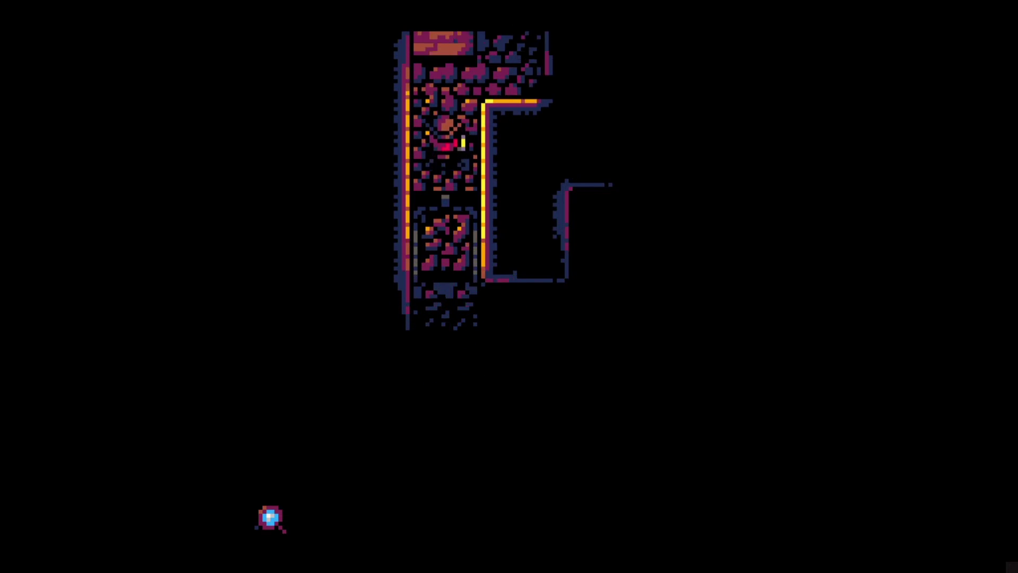
{"action": "key", "text": "Right"}
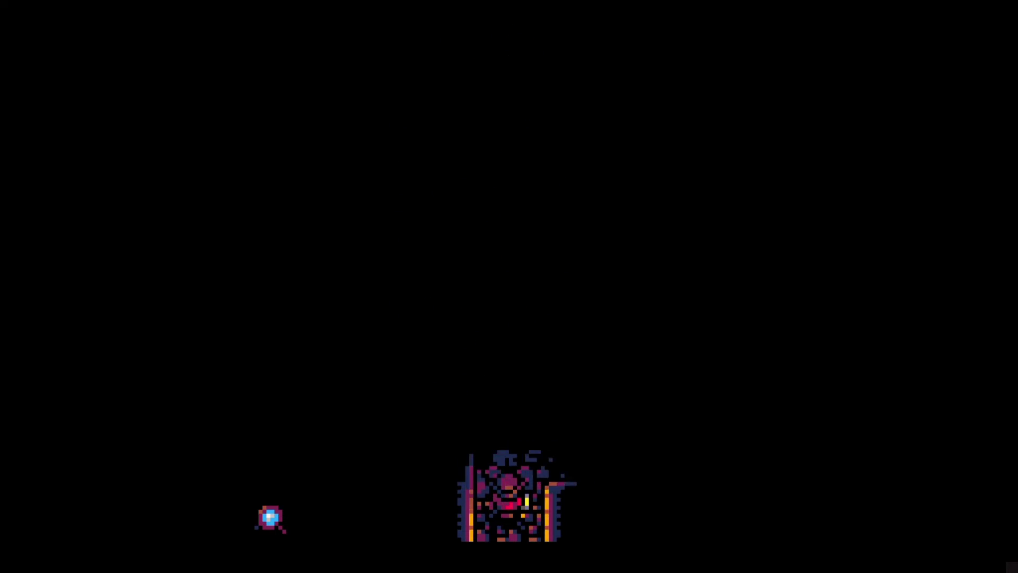
{"action": "key", "text": "Right"}
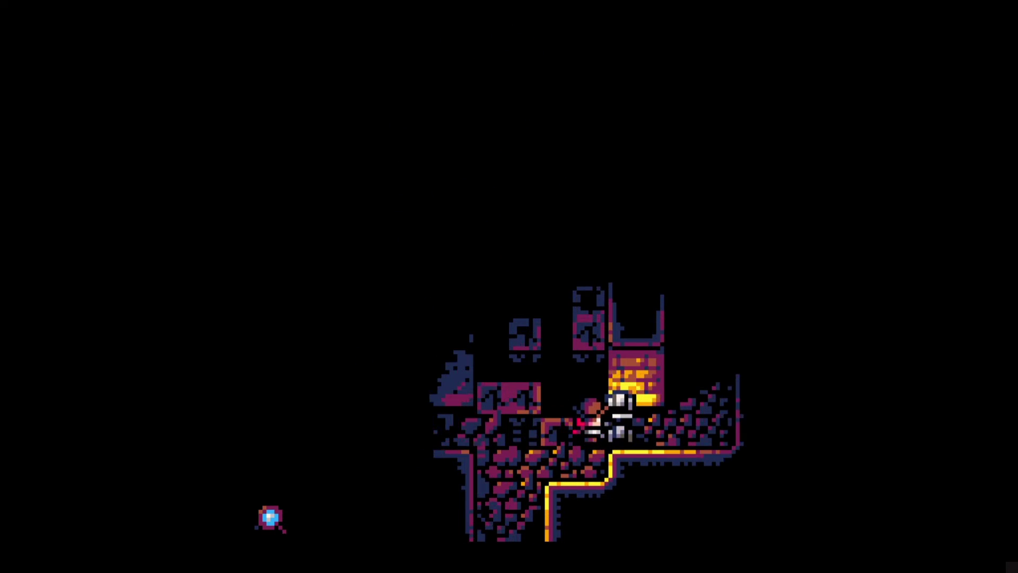
{"action": "key", "text": "Left"}
{"action": "key", "text": "Up"}
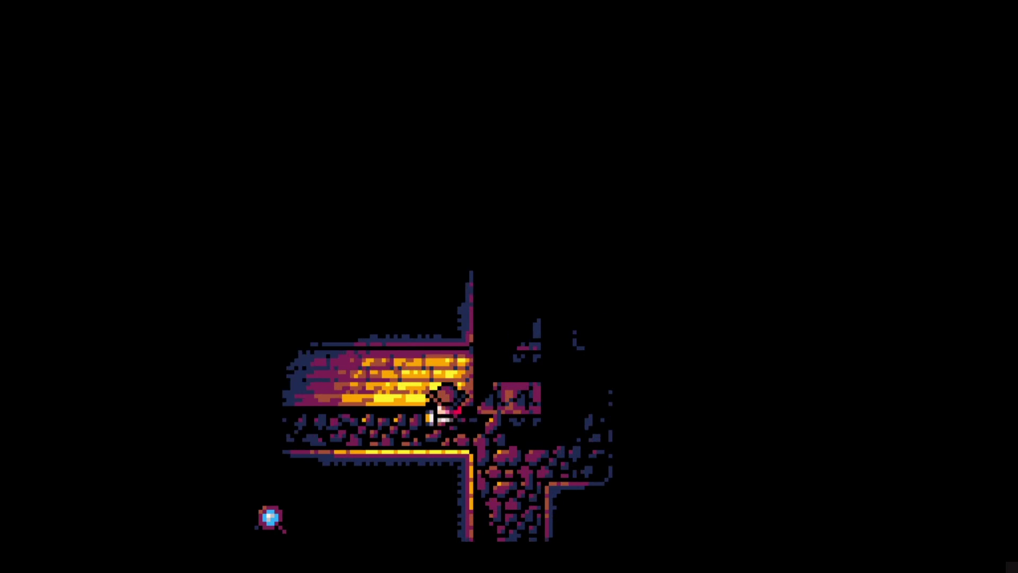
{"action": "key", "text": "Up"}
{"action": "key", "text": "Right"}
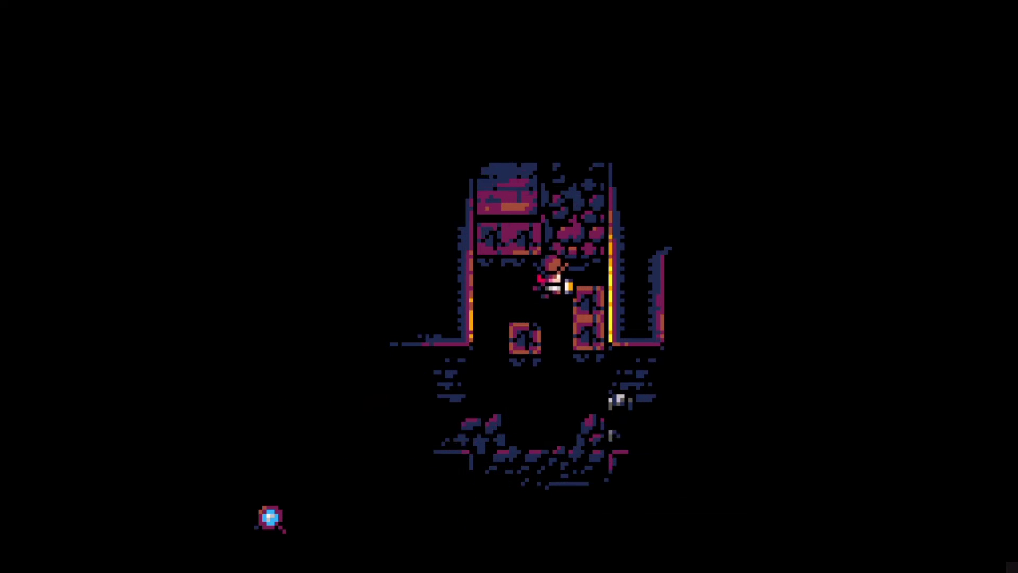
{"action": "key", "text": "Up"}
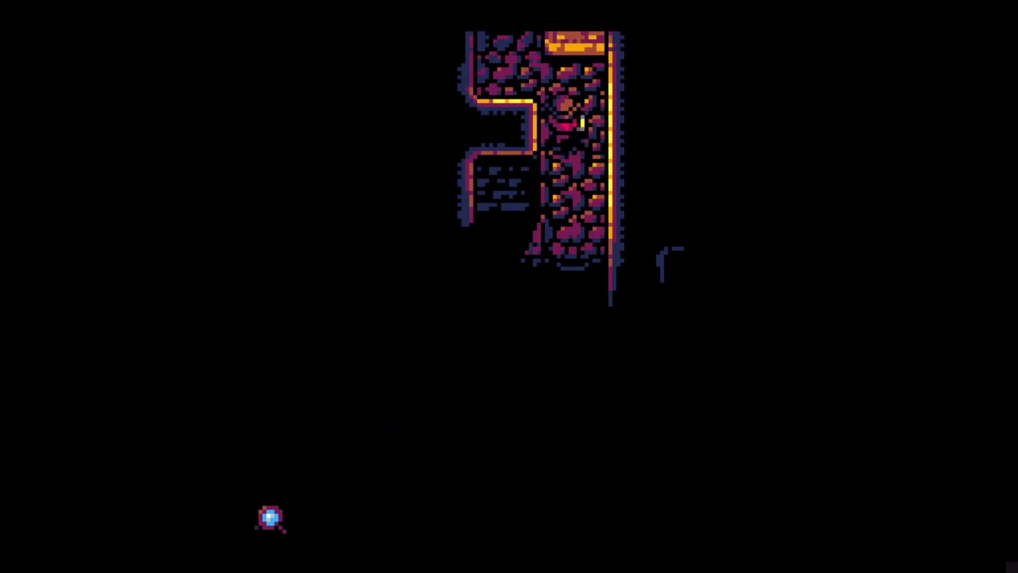
{"action": "key", "text": "Up"}
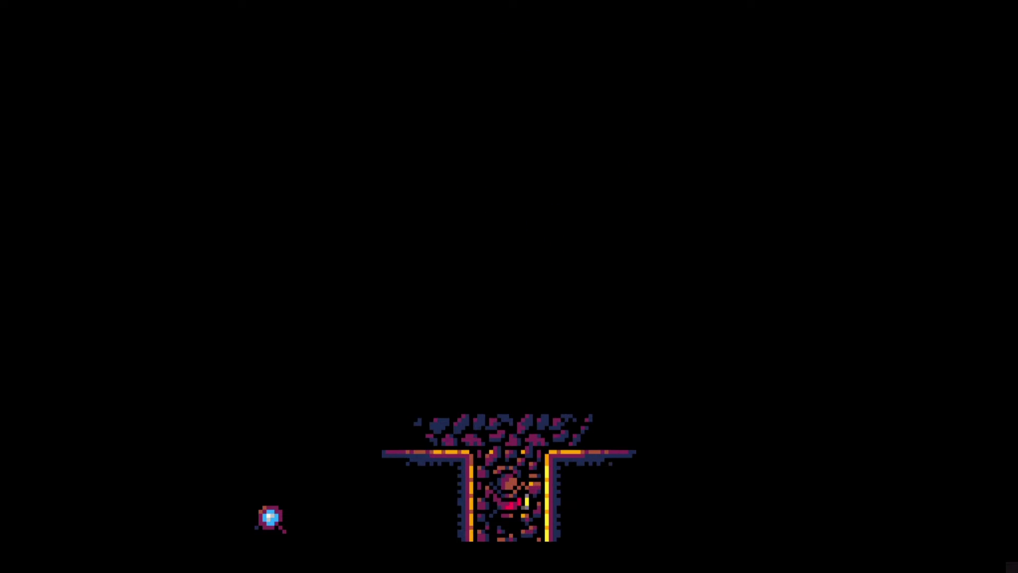
{"action": "key", "text": "Left"}
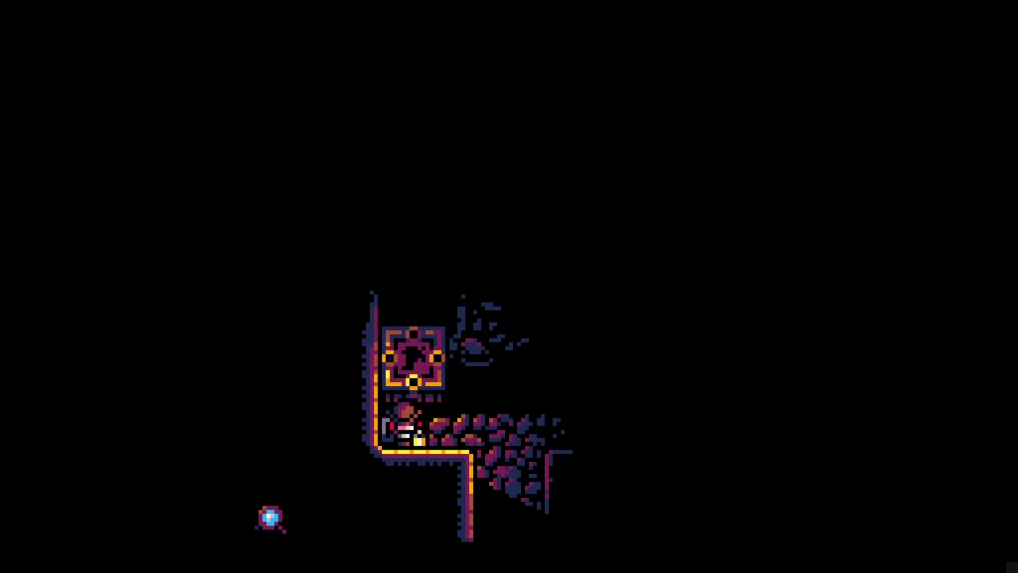
{"action": "key", "text": "Up"}
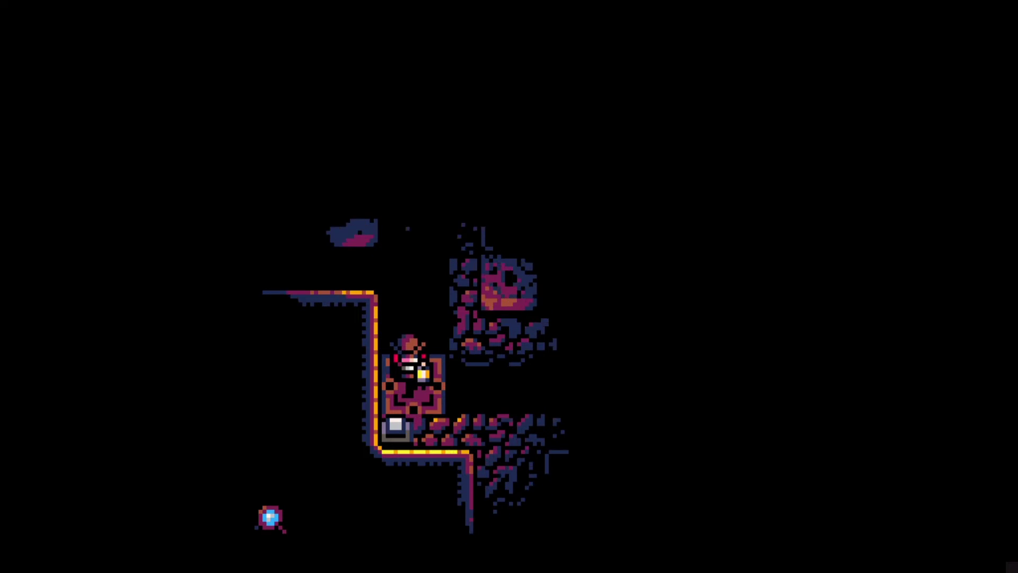
{"action": "key", "text": "Up"}
{"action": "key", "text": "Up"}
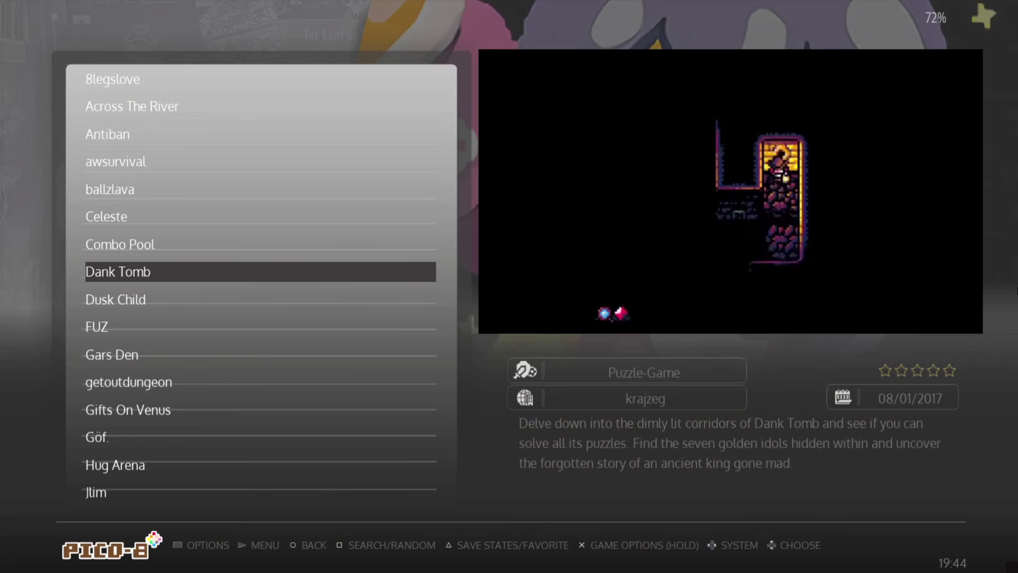
{"action": "key", "text": "Down"}
{"action": "key", "text": "Down"}
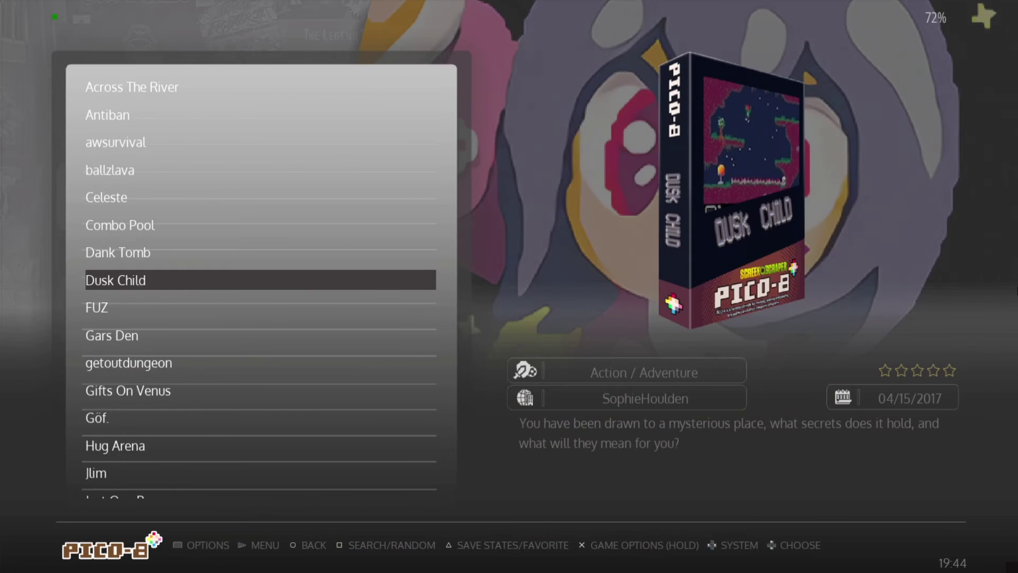